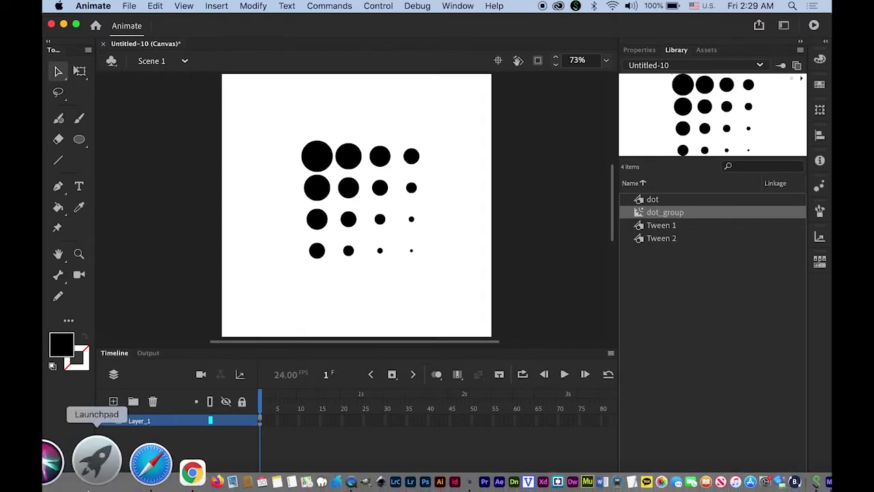
Bring Chrome forward to show the published dot-grid animation Untitled-10.html playing.
click(110, 474)
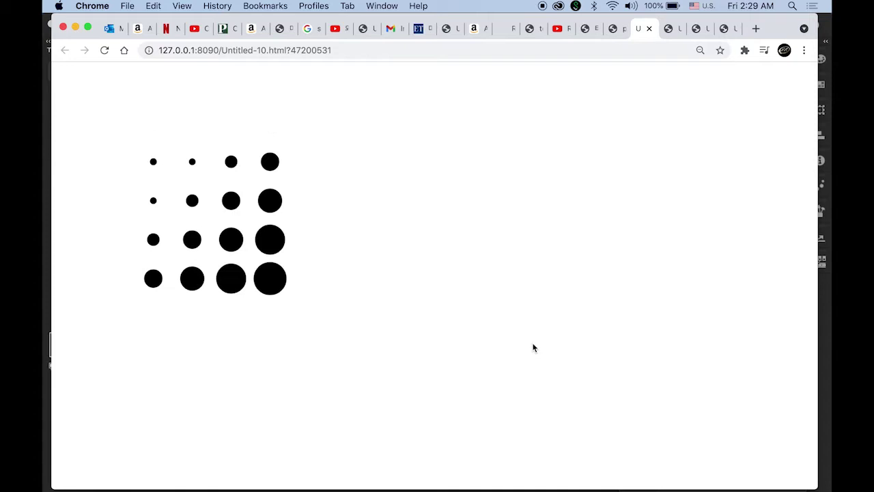
Step through the orange dot version, the orange diamond, then the four-colour diamond example.
click(669, 29)
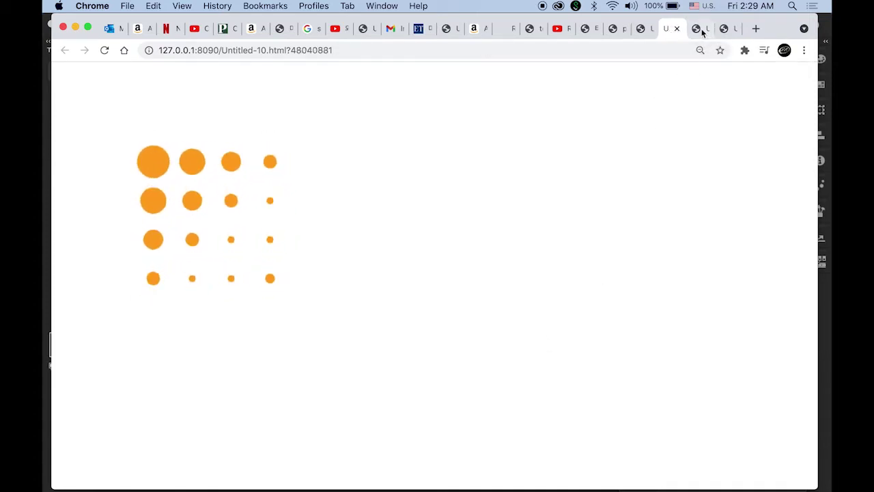
click(700, 30)
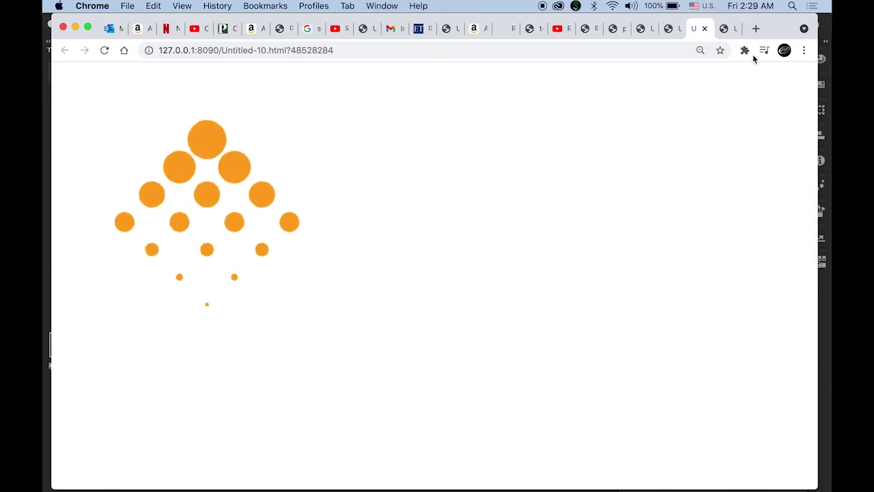
click(725, 28)
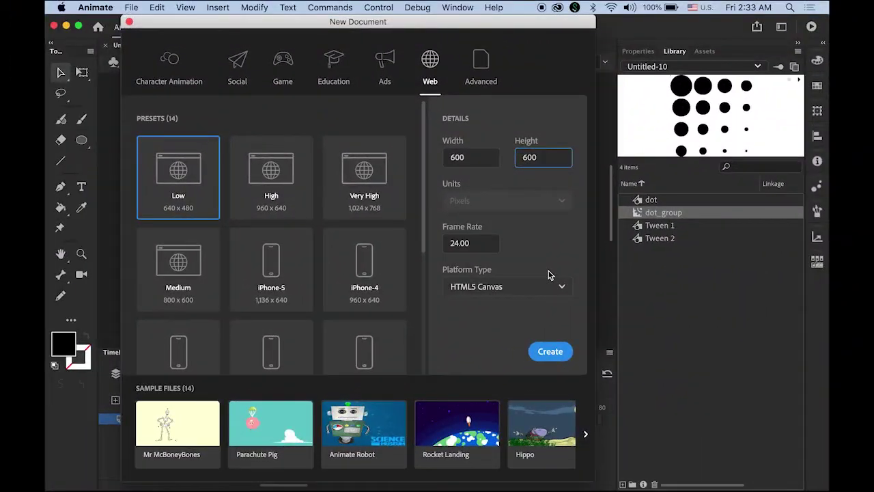
Enter 600 as the width, keep HTML5 Canvas as the platform, and create the document.
double_click(454, 157)
text(600)
key(Tab)
key(Tab)
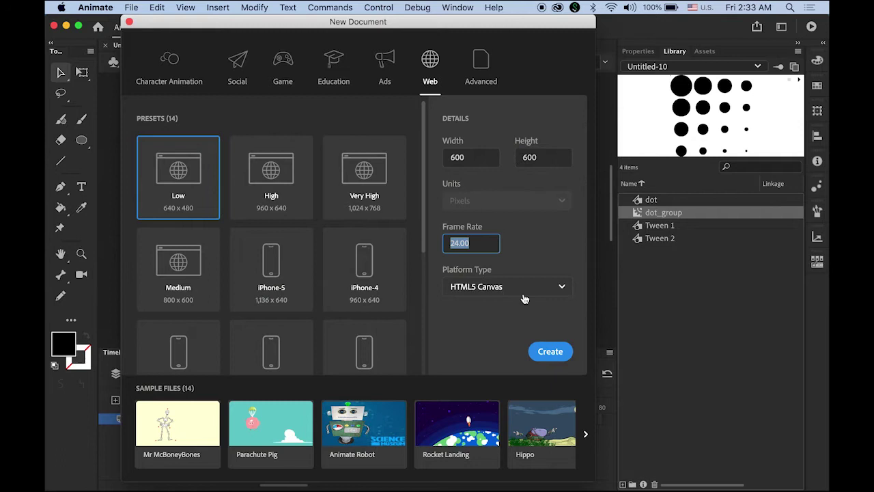
click(562, 288)
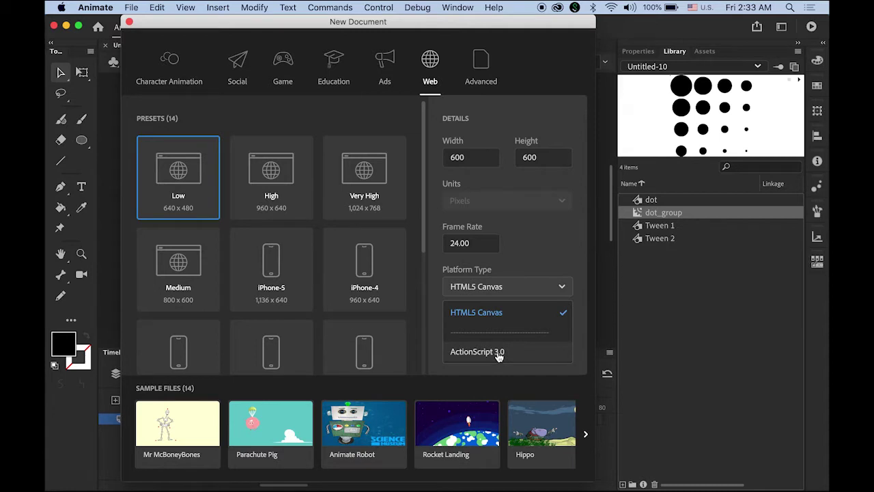
click(508, 314)
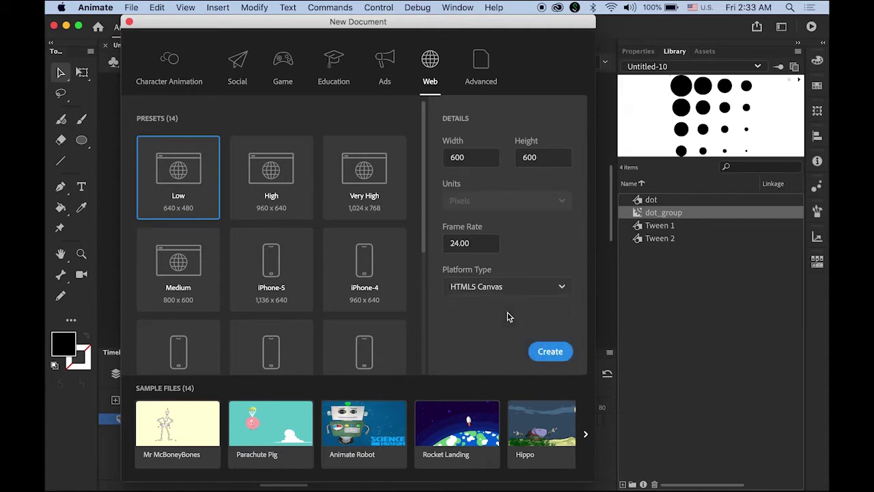
click(556, 352)
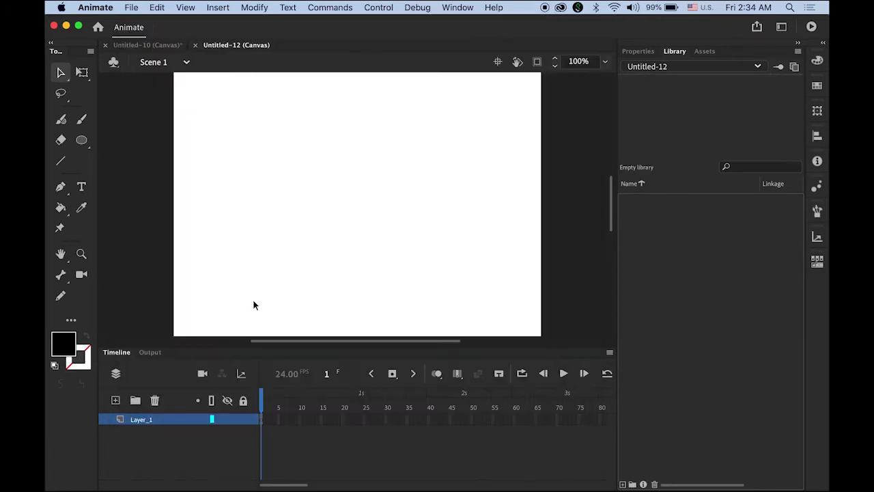
Fit the whole stage in the window and switch to the Oval tool.
double_click(61, 255)
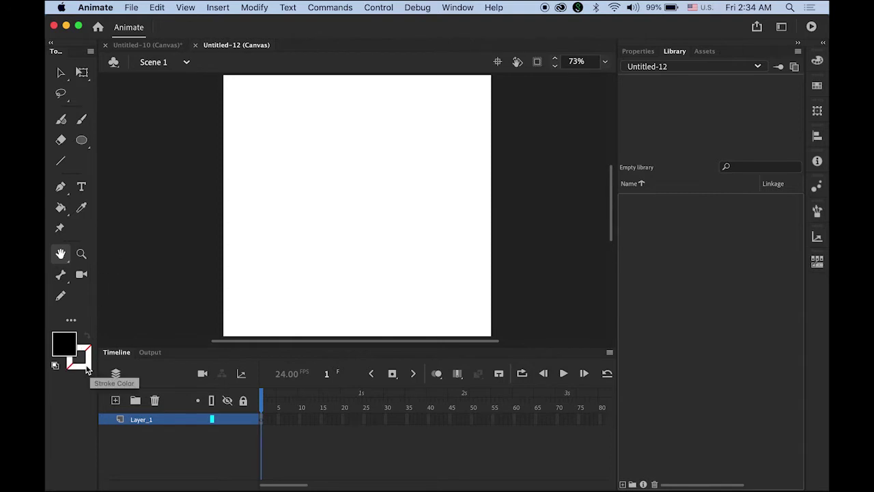
click(81, 141)
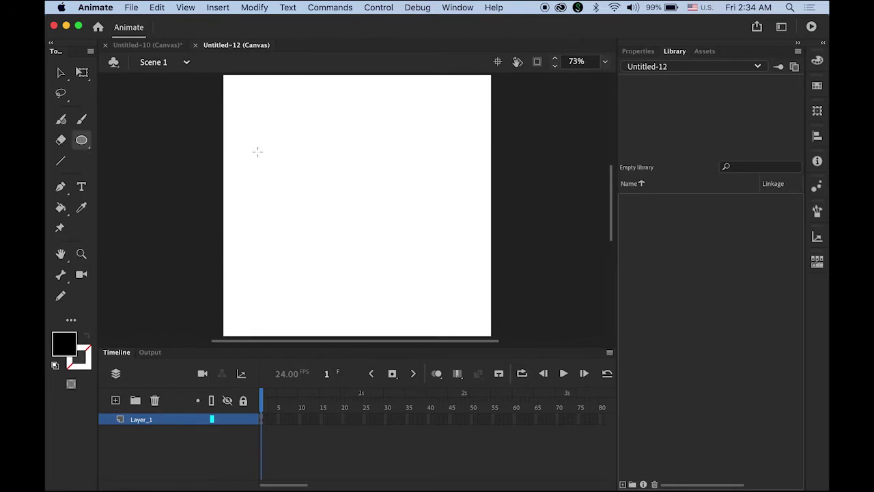
Draw a black circle near the stage's top-left and set its width to 70 px in Properties.
drag(270, 130, 300, 161)
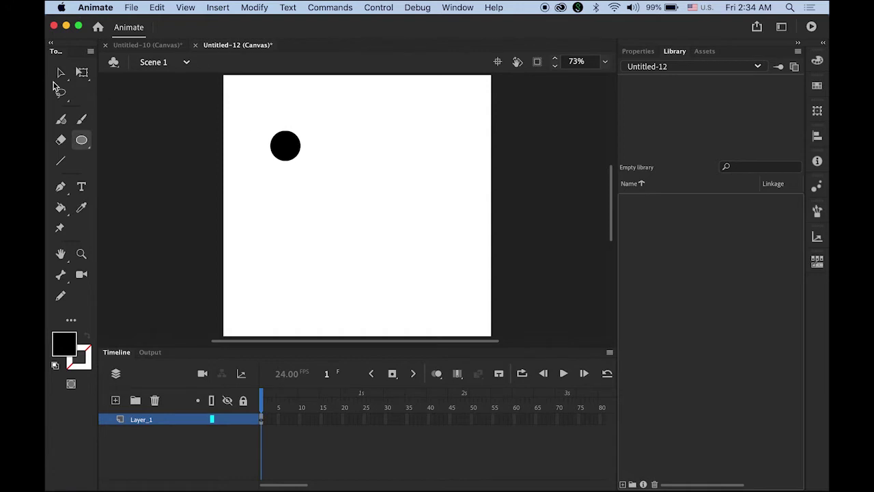
click(60, 73)
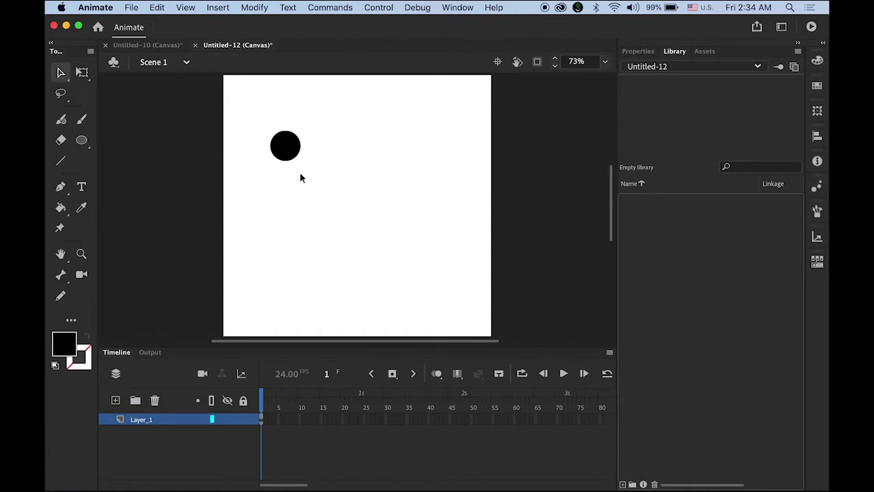
click(286, 147)
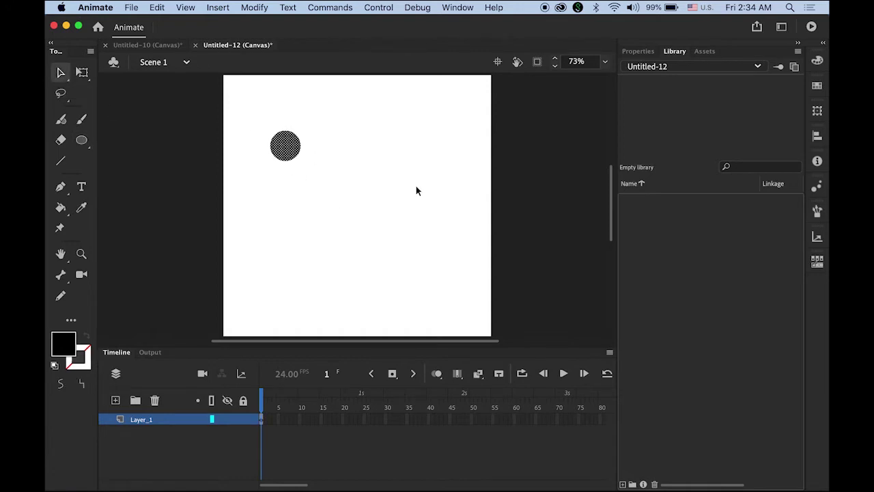
click(633, 52)
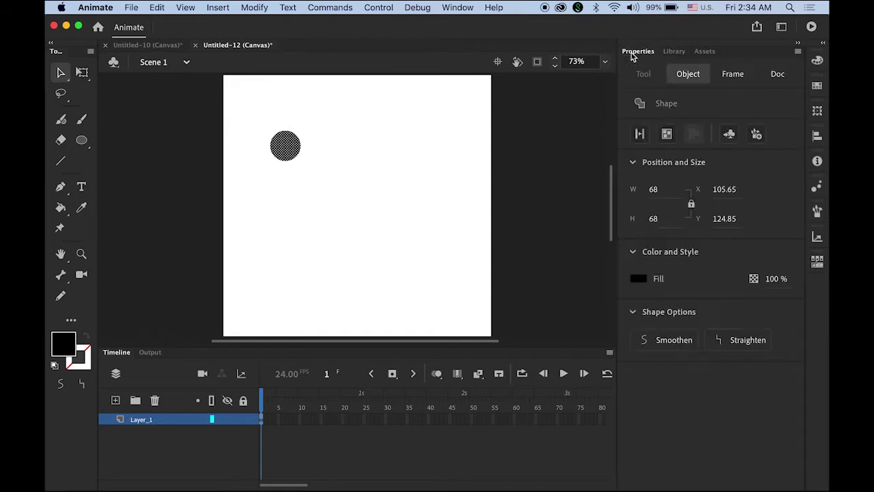
click(654, 190)
text(70)
key(Return)
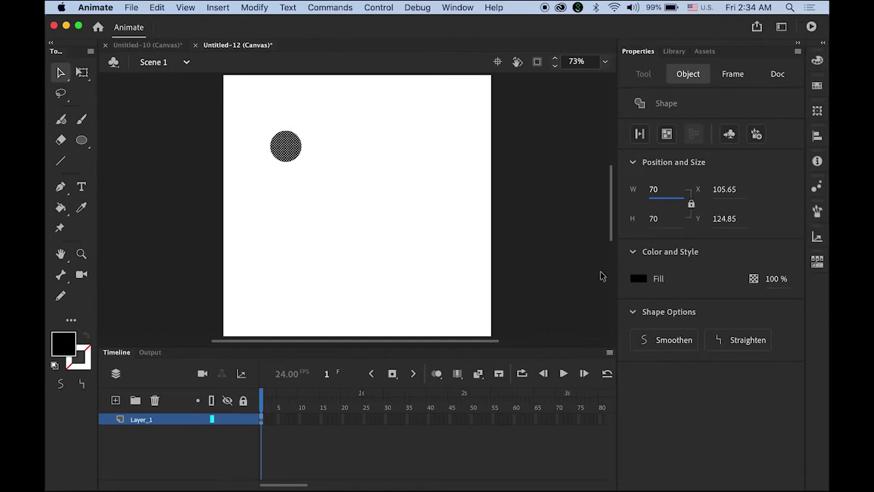
click(289, 149)
Convert the circle into a Graphic symbol named 'dot' via Modify > Convert to Symbol.
click(266, 6)
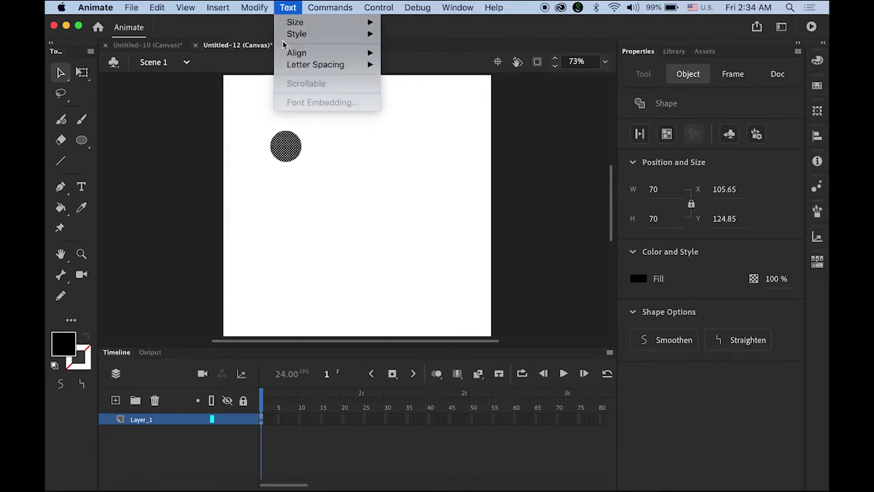
click(272, 45)
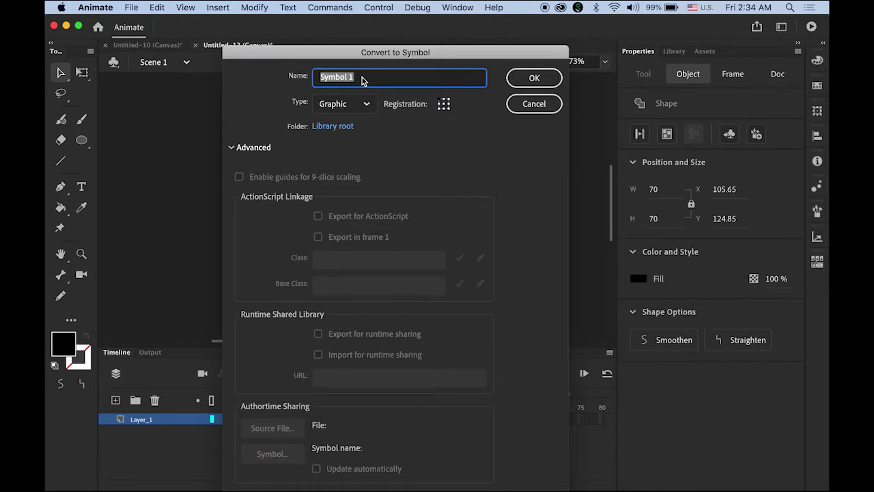
text(dot)
click(531, 81)
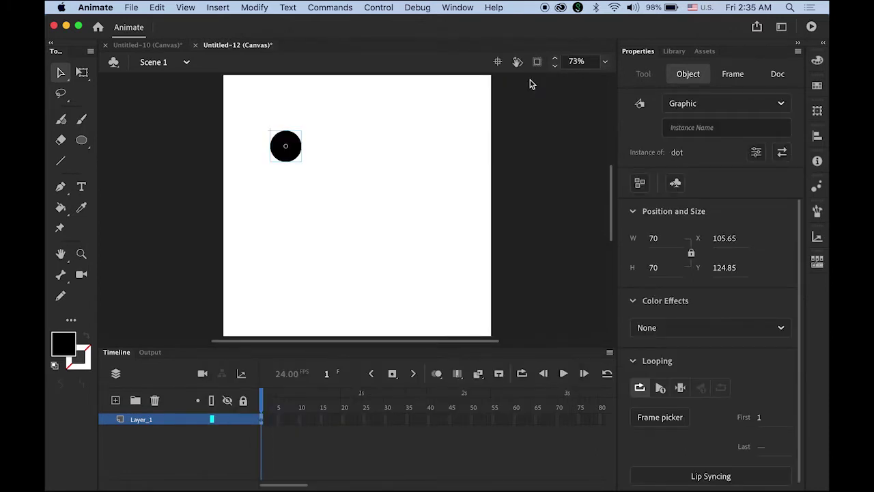
Inside the dot symbol, add a frame-24 keyframe and a classic tween spanning frames 1–24.
double_click(287, 160)
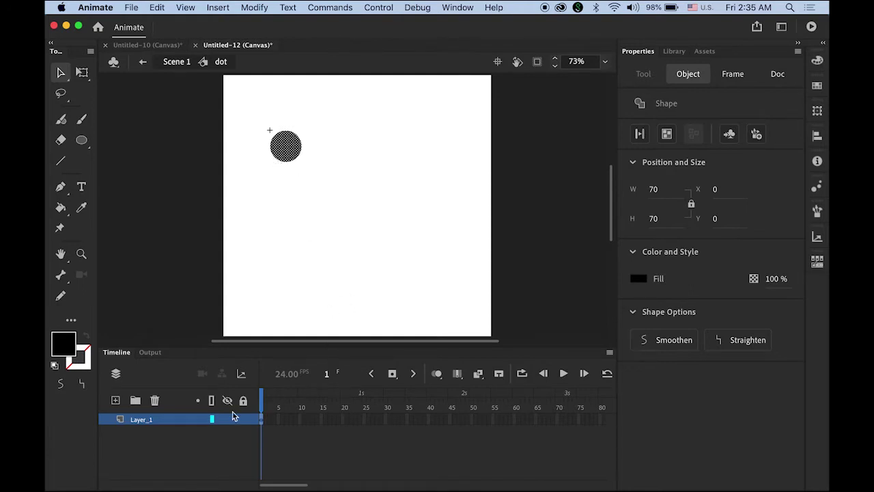
click(361, 420)
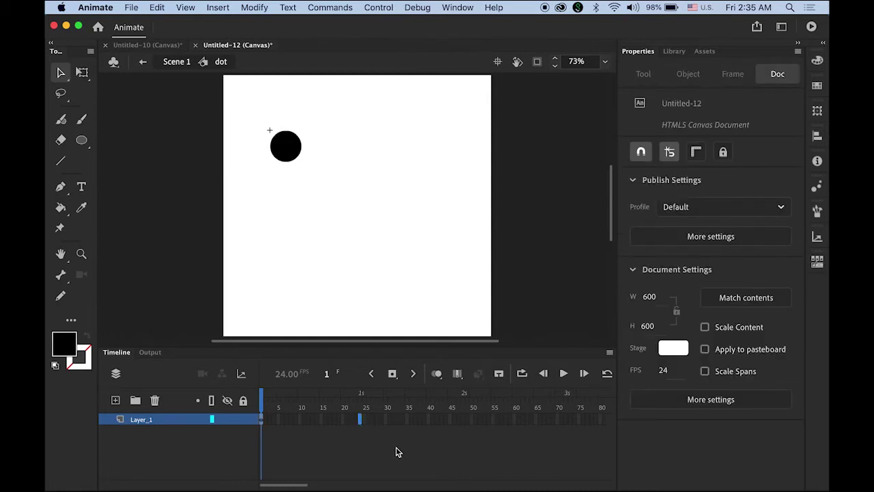
click(392, 375)
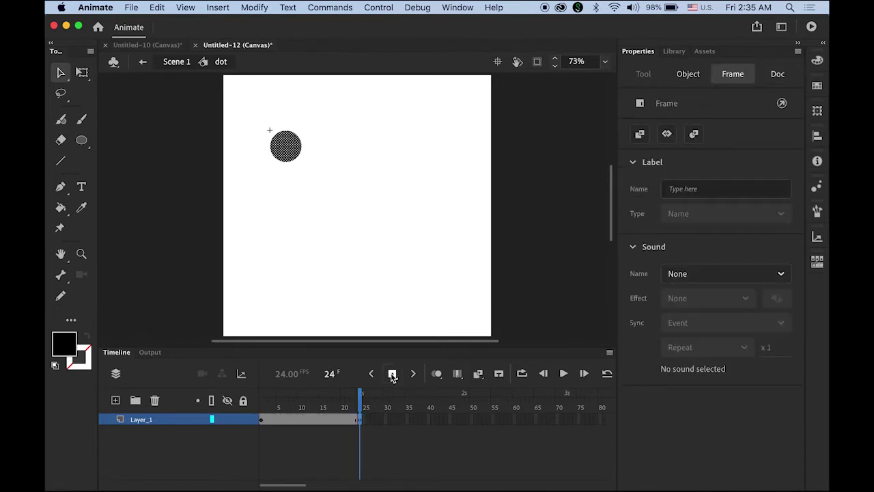
click(307, 421)
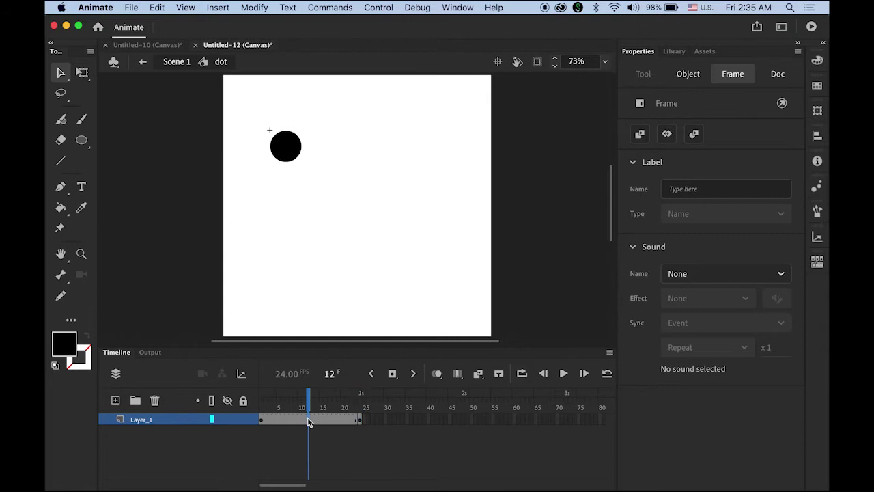
right_click(308, 421)
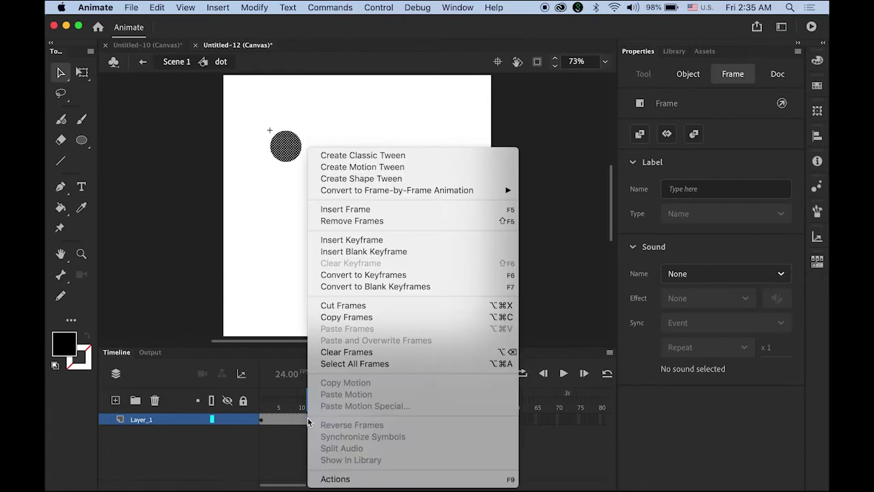
click(413, 161)
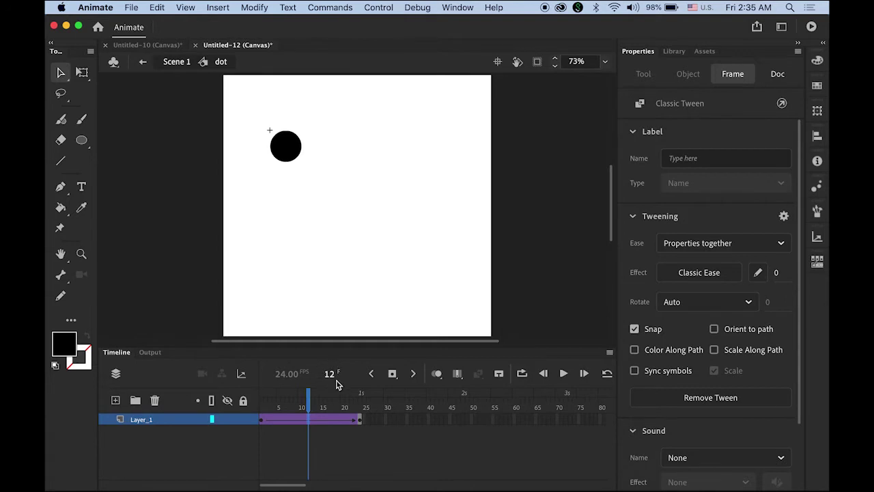
Add a keyframe at frame 12 and scale the dot down to 10% in Transform.
click(393, 373)
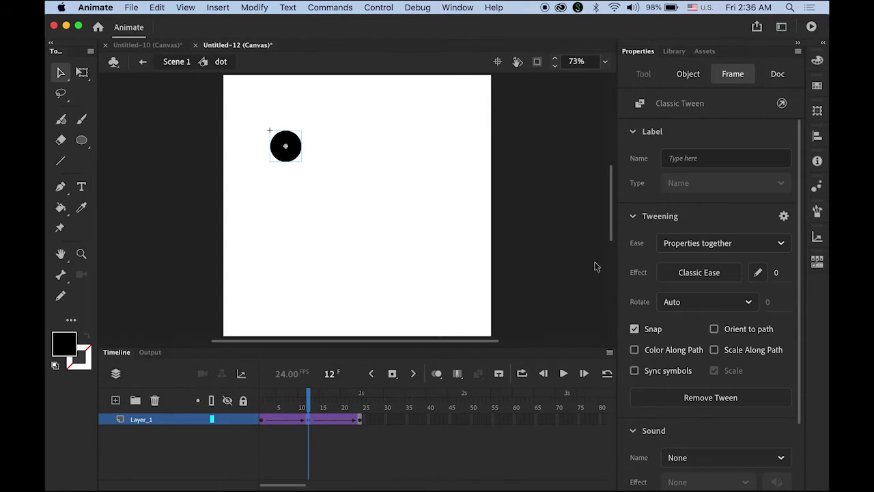
click(289, 161)
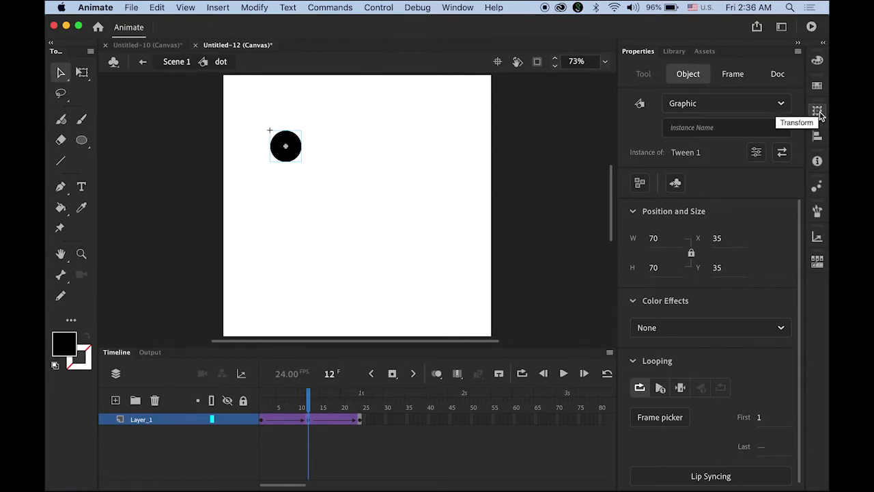
click(458, 7)
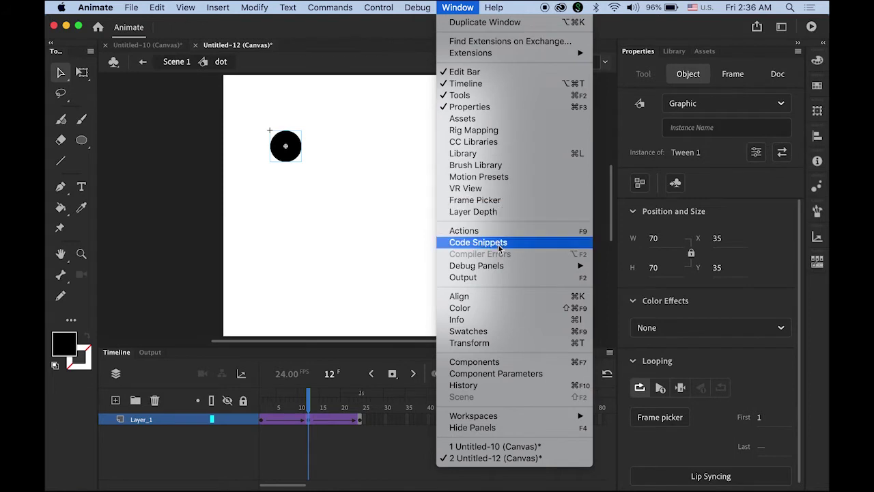
click(513, 345)
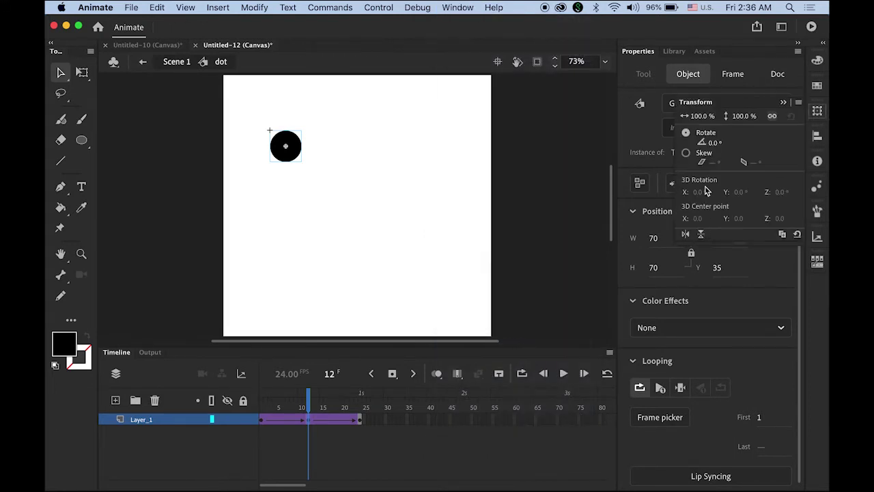
click(698, 116)
text(10)
key(Return)
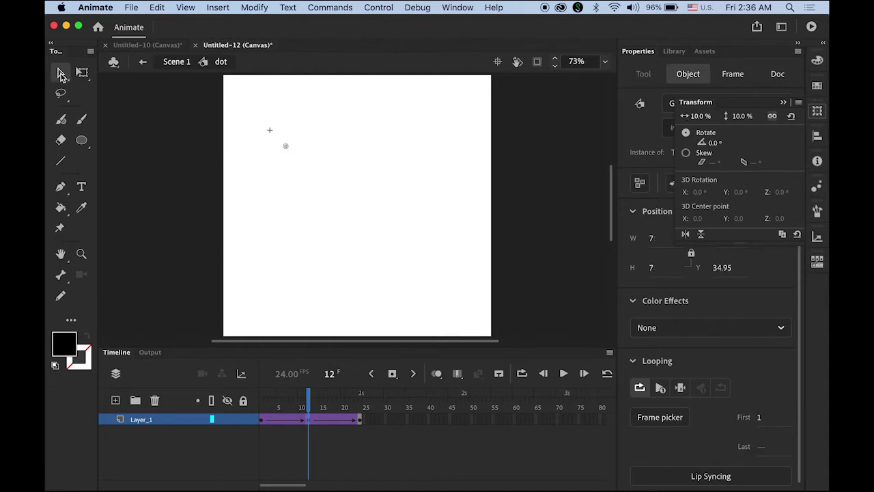
Rewind to frame 1 and play the dot's shrink-and-grow animation twice.
click(268, 205)
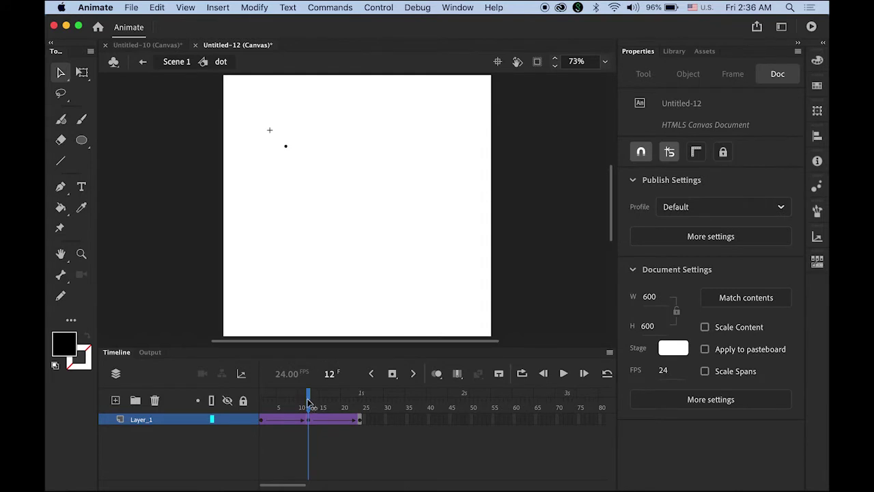
drag(309, 402, 246, 403)
click(566, 375)
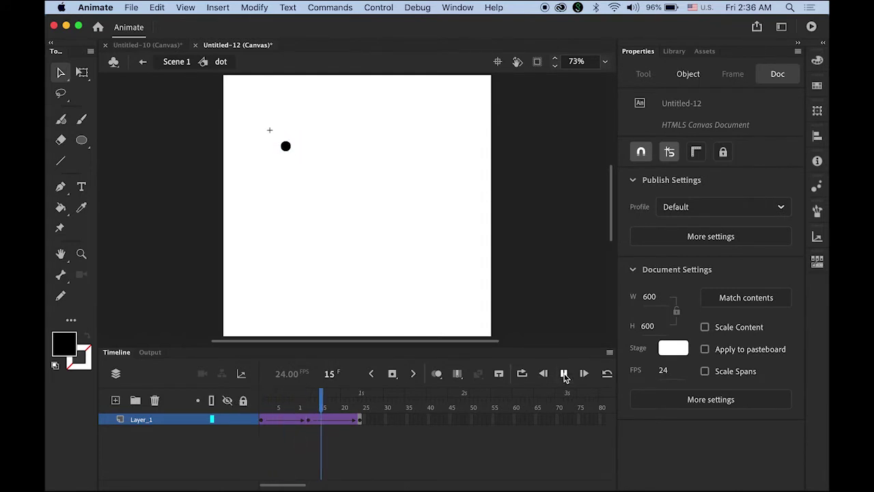
click(565, 374)
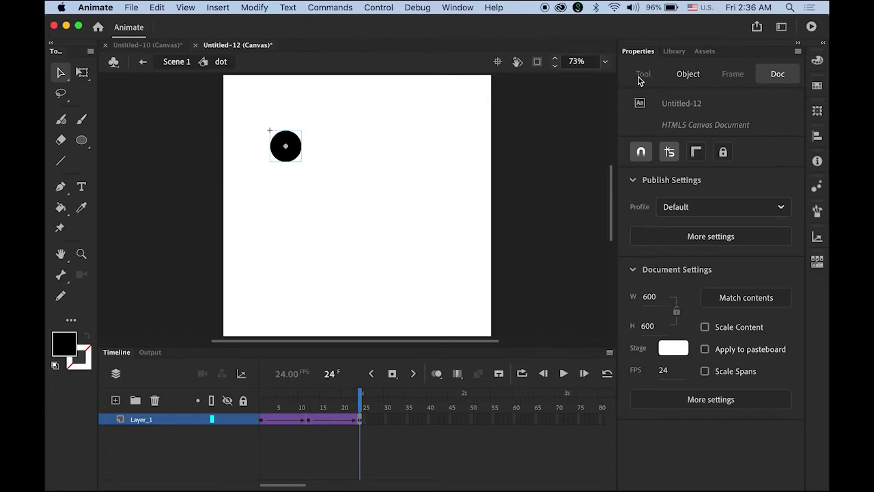
With the Library shown, create a new Movie Clip symbol named dot_group via Insert > New Symbol.
click(674, 51)
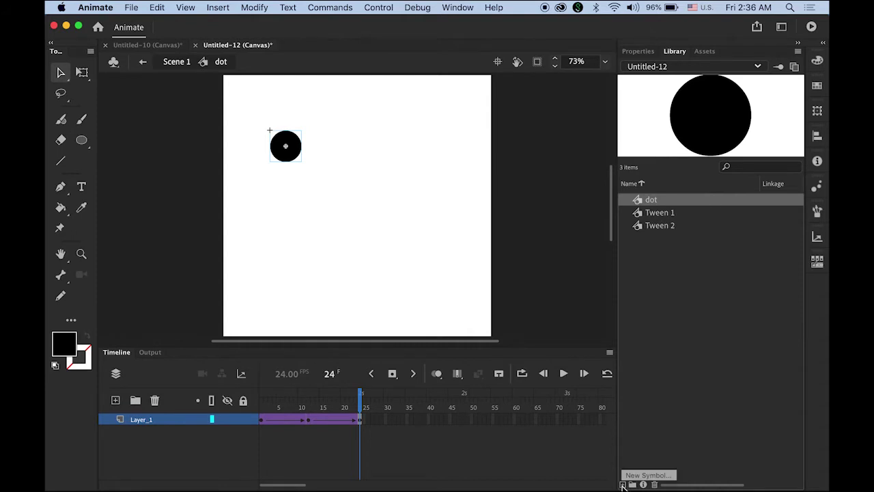
click(217, 7)
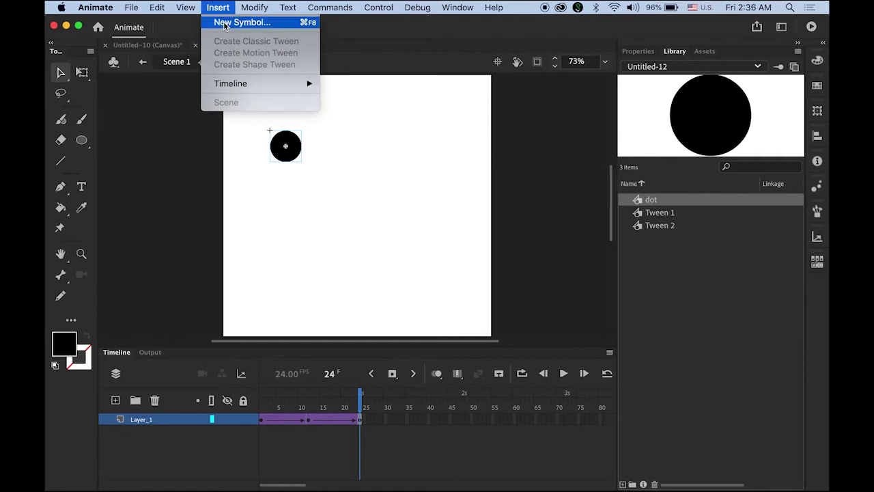
click(224, 22)
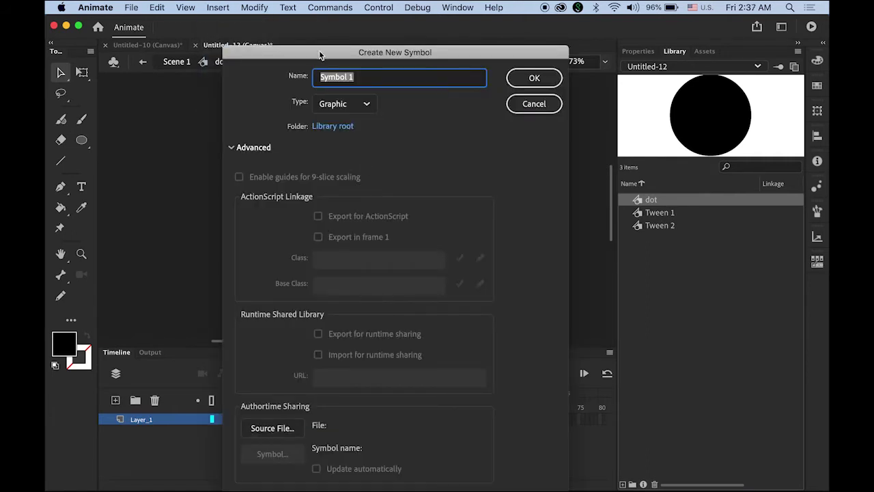
drag(309, 18, 356, 26)
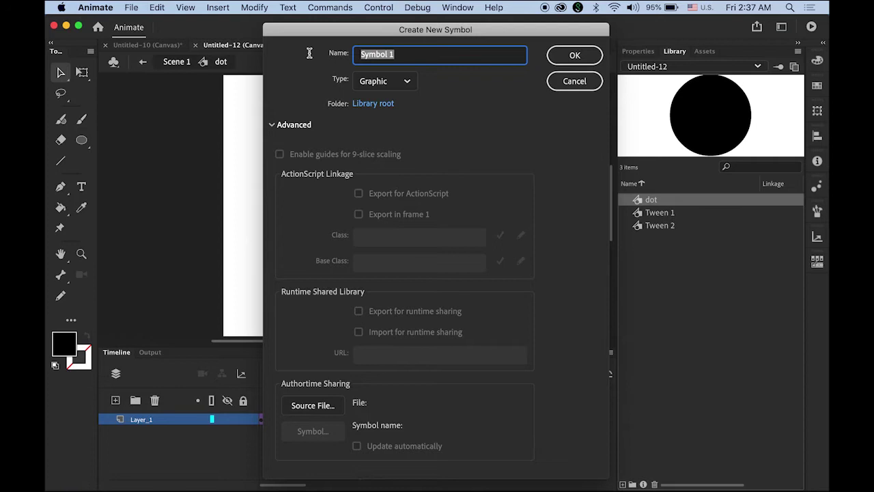
text(dot_group)
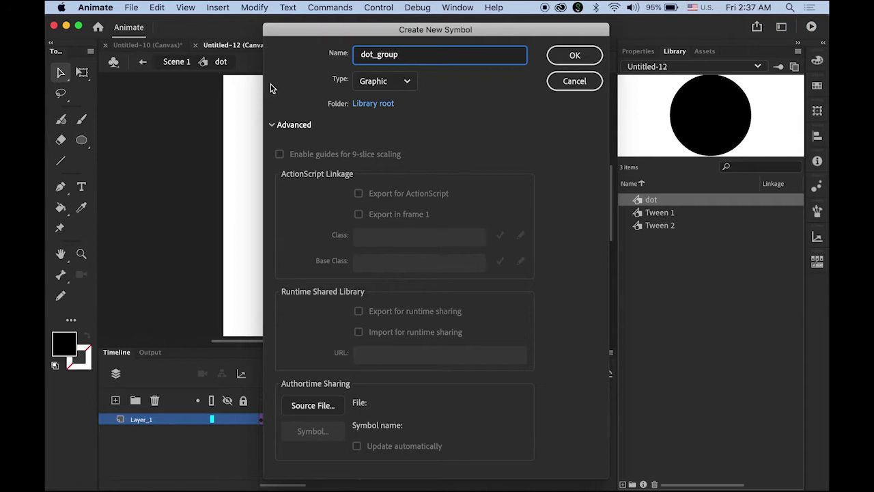
click(403, 84)
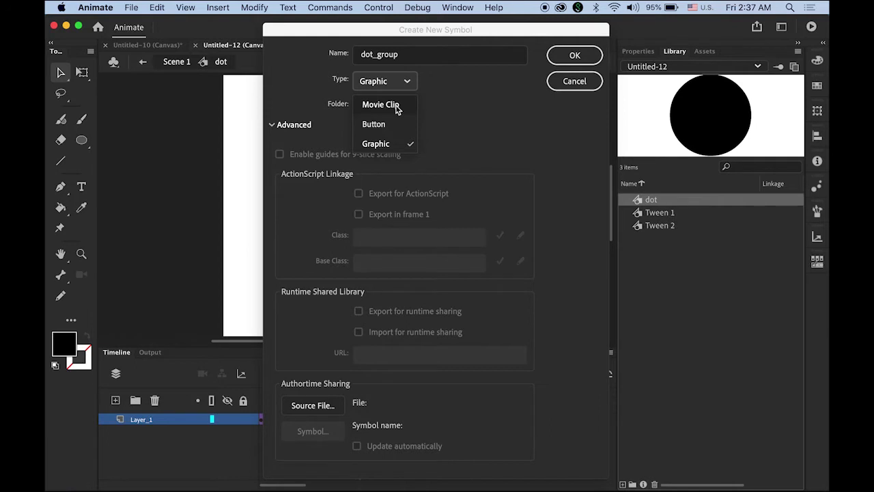
click(397, 106)
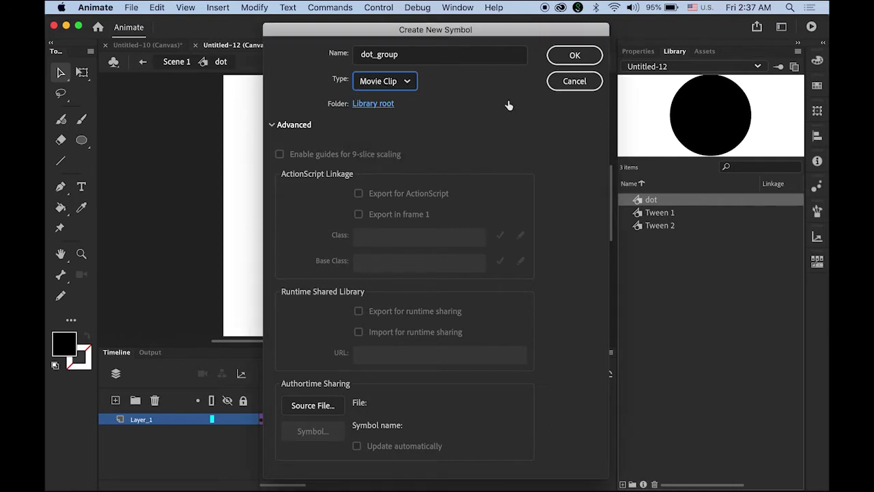
click(584, 57)
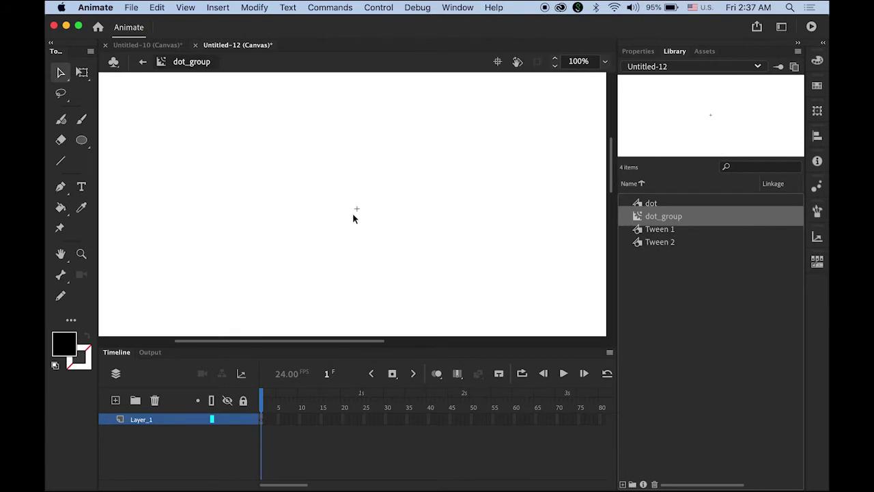
click(60, 254)
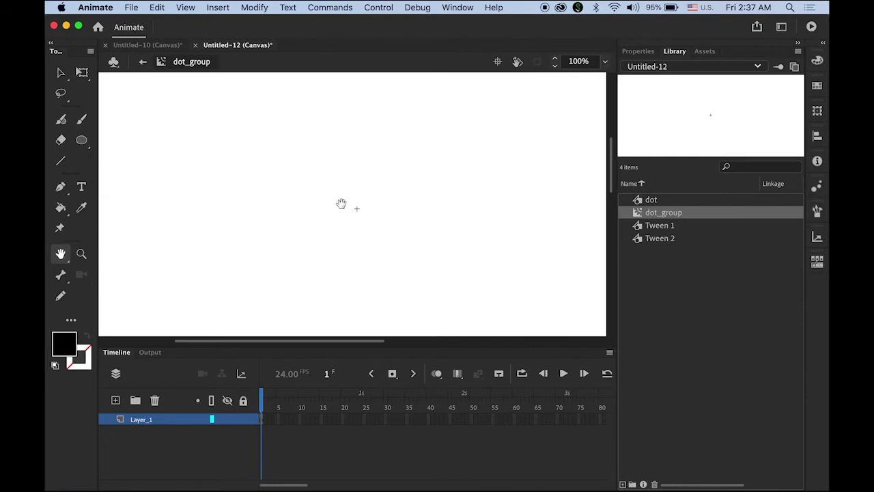
drag(359, 203, 260, 122)
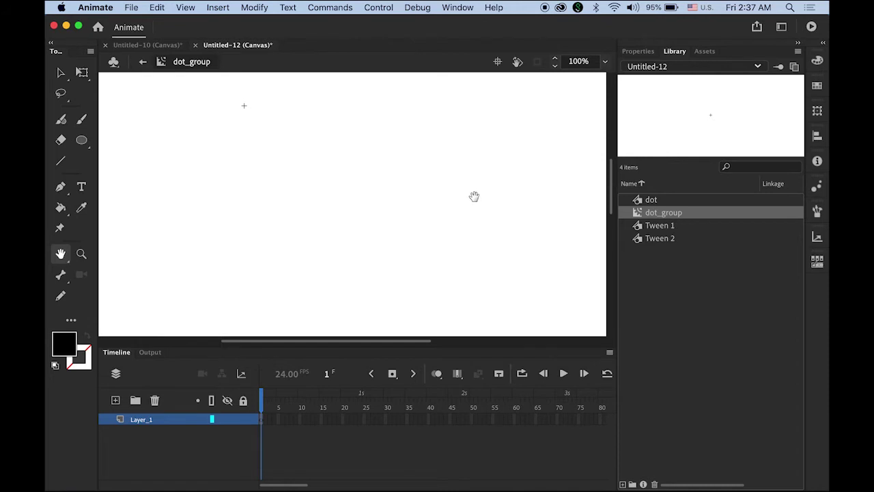
click(63, 73)
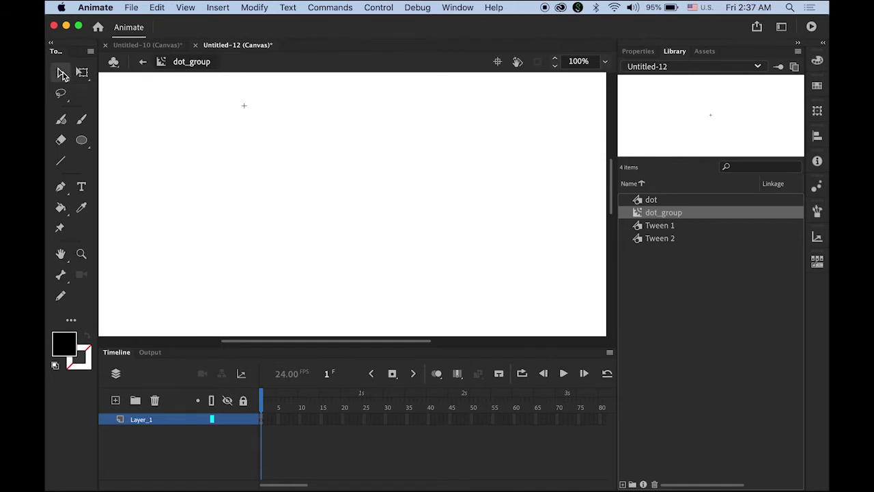
click(142, 62)
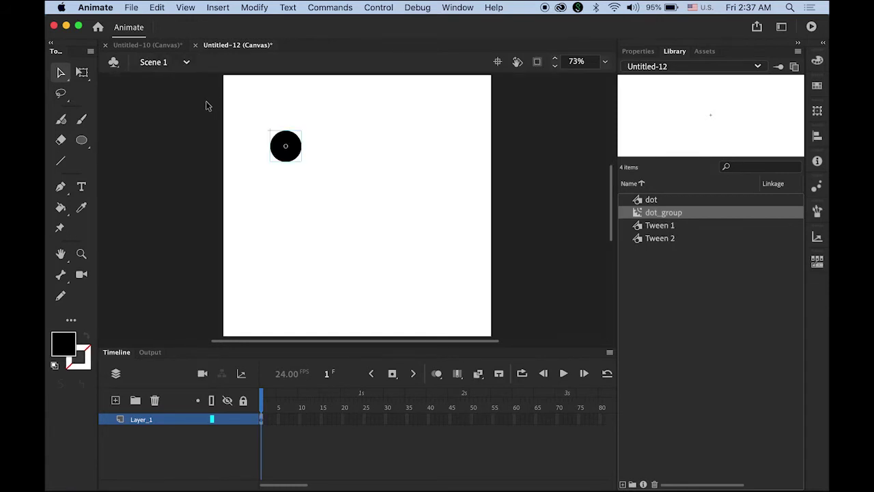
double_click(638, 213)
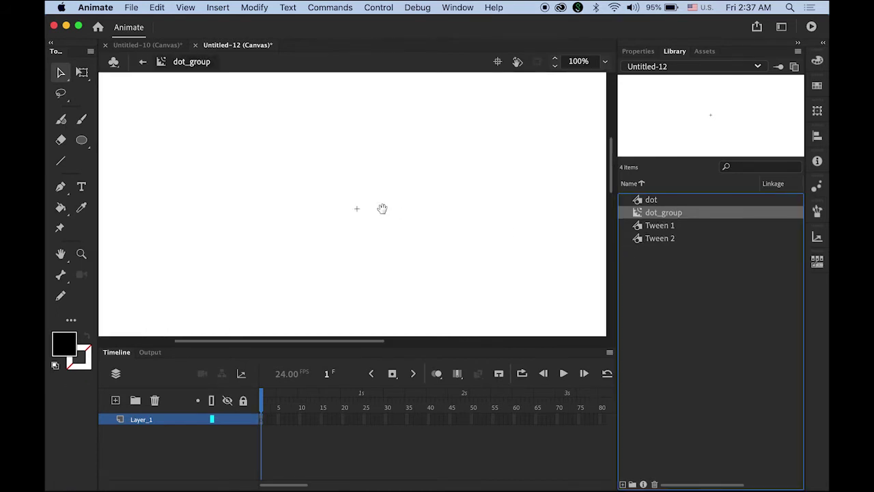
Place a dot instance from the Library and Alt-drag copies into a 4×4 grid of touching dots.
drag(382, 208, 248, 94)
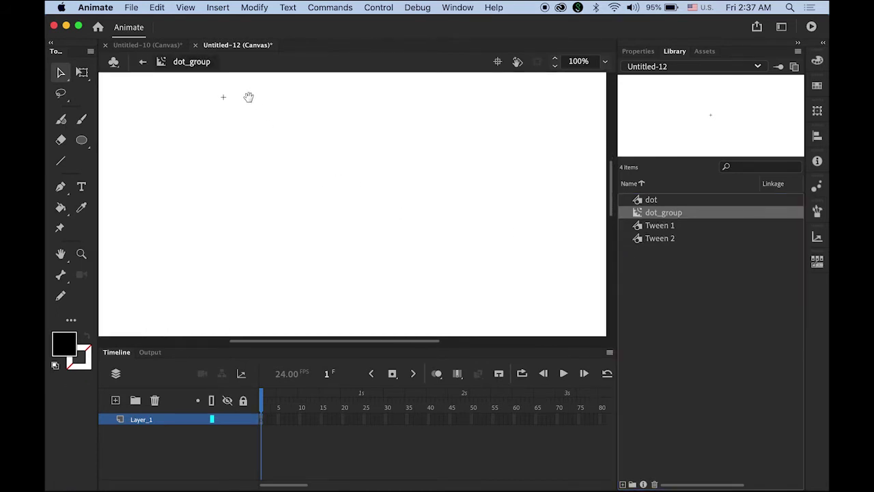
click(640, 202)
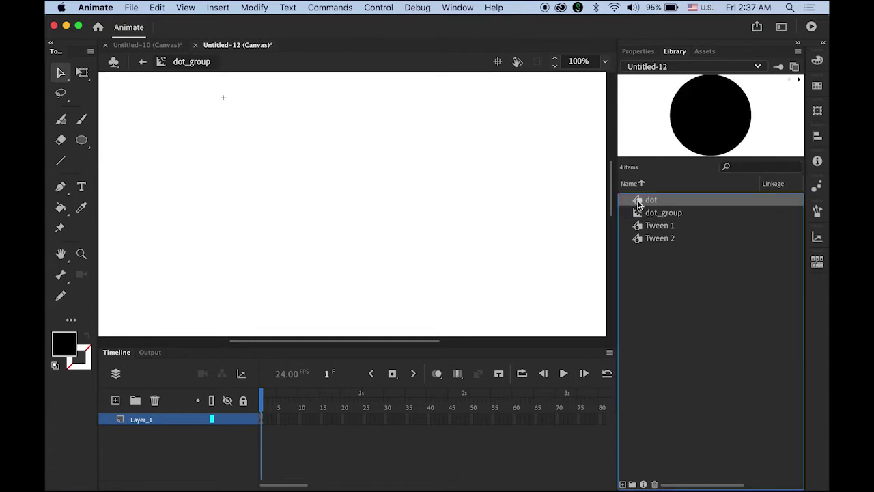
drag(638, 204, 255, 132)
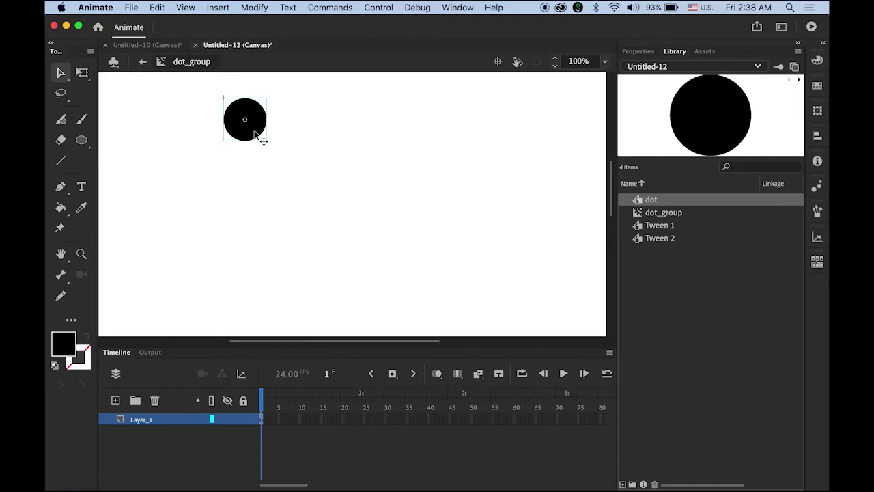
drag(254, 134, 380, 142)
click(444, 258)
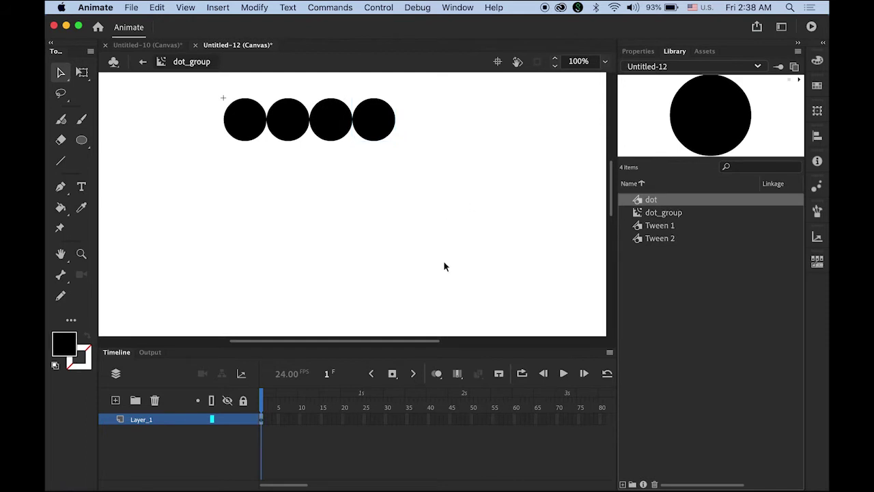
drag(185, 87, 449, 171)
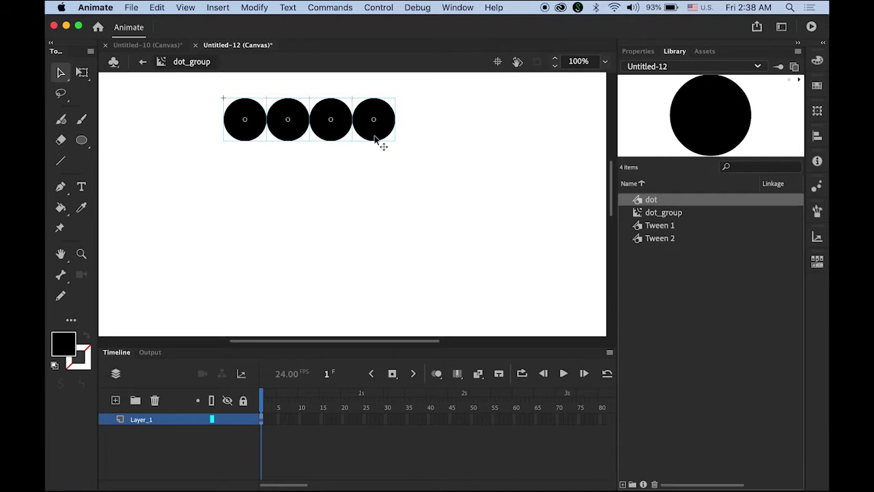
drag(375, 140, 381, 259)
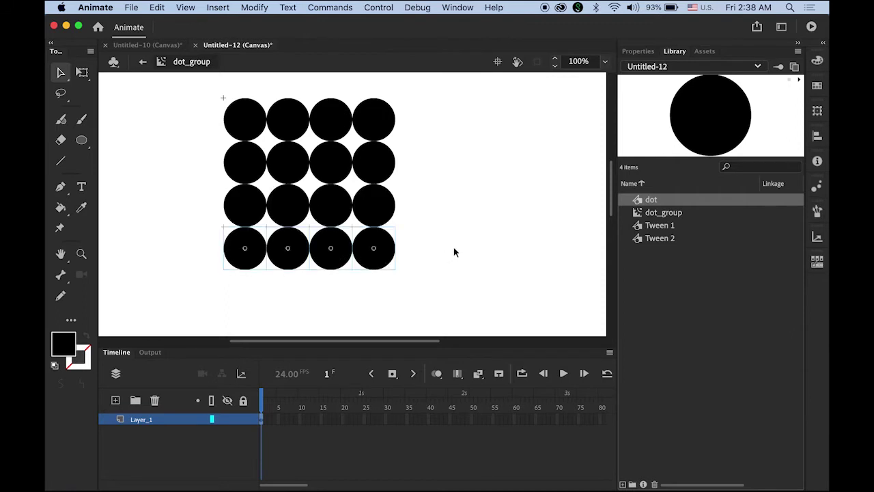
click(487, 257)
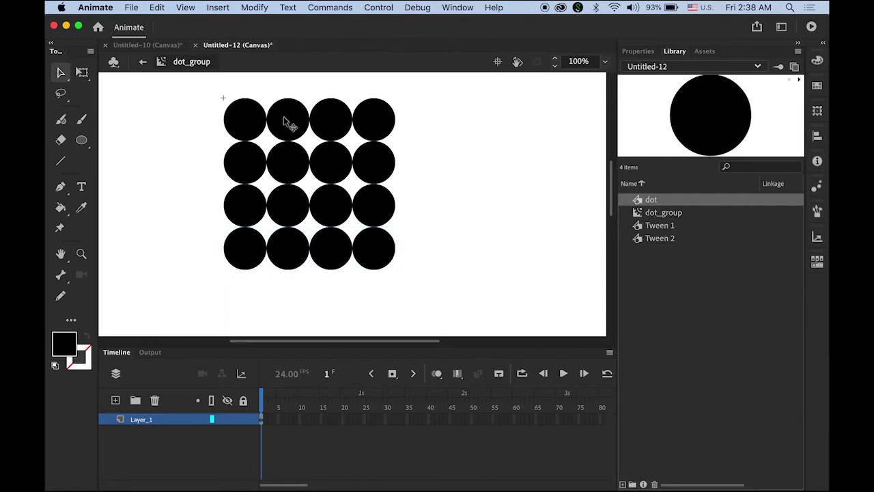
click(249, 129)
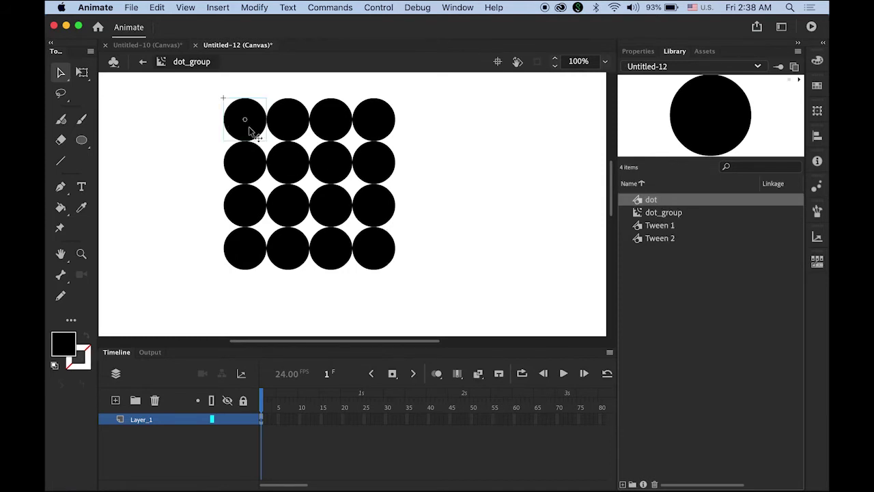
double_click(640, 200)
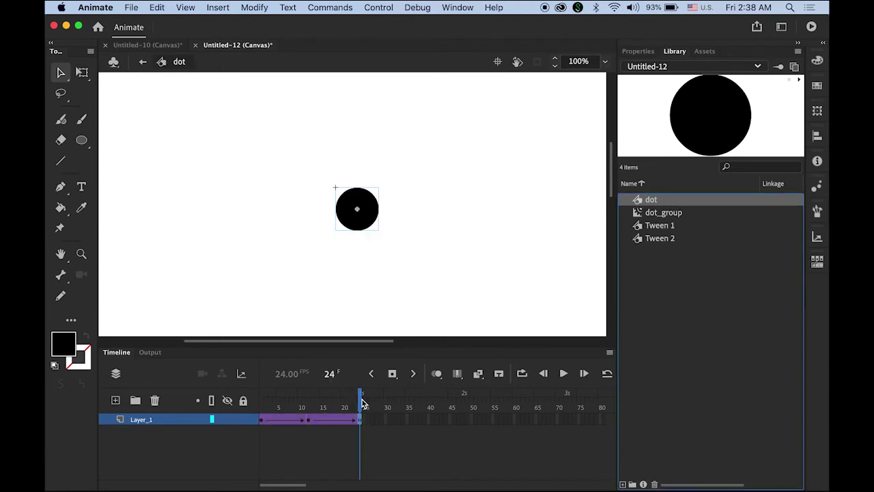
drag(361, 395, 372, 423)
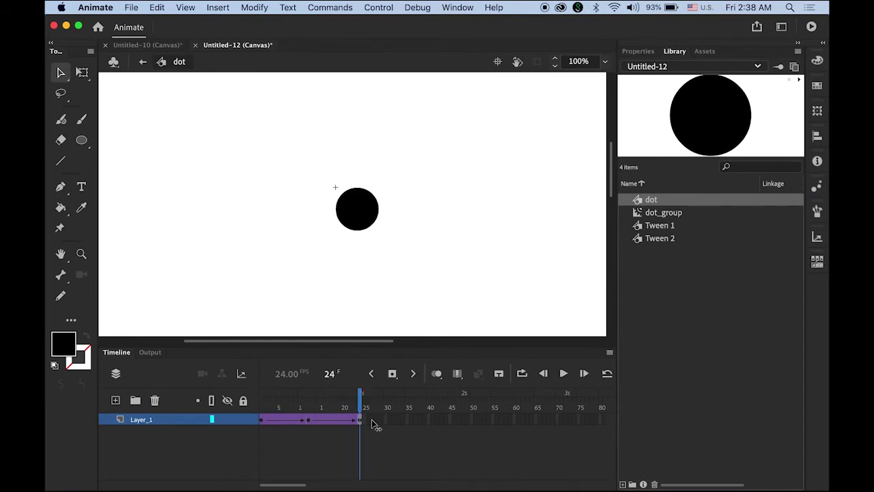
double_click(639, 216)
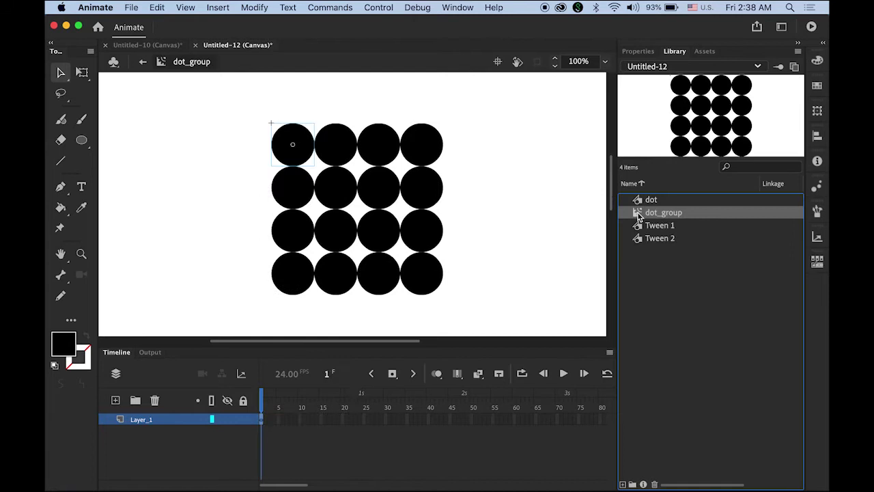
click(287, 139)
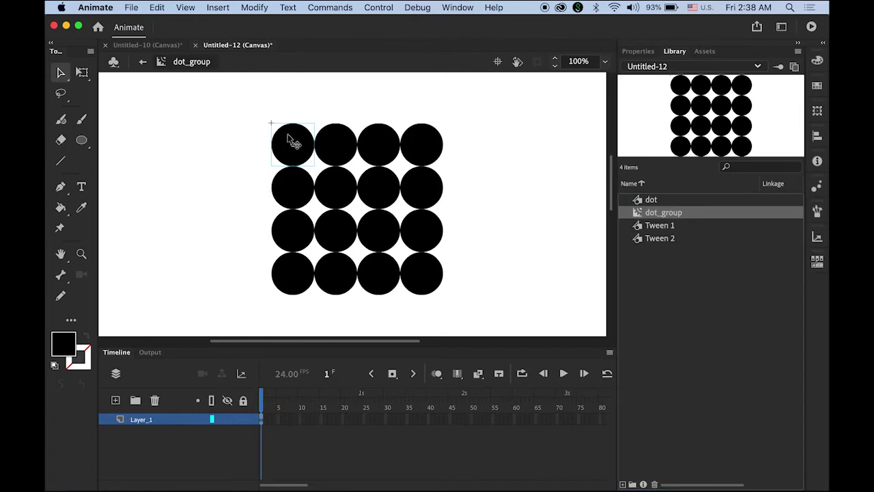
click(252, 144)
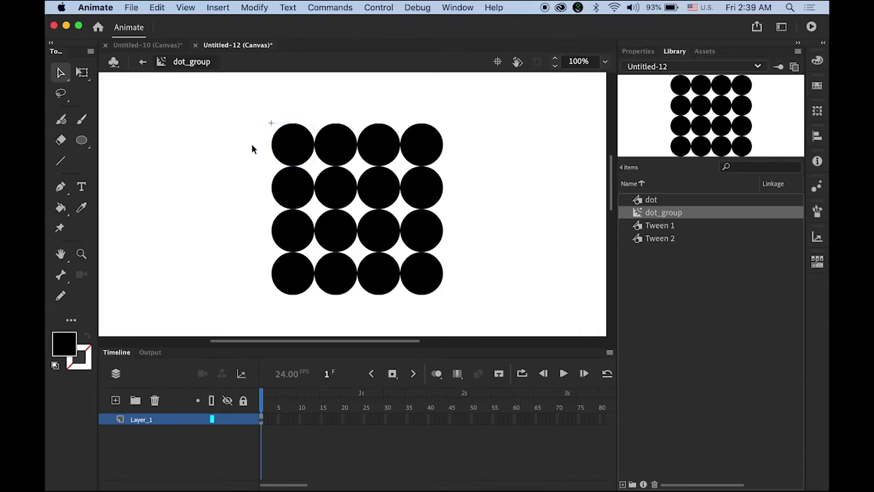
click(288, 145)
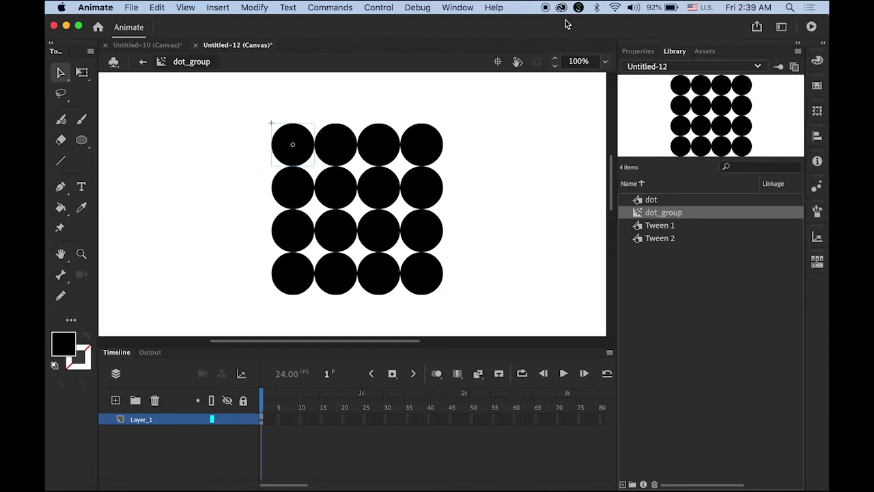
Set Looping First to 3 for the second diagonal of dots and 5 for the third.
click(637, 52)
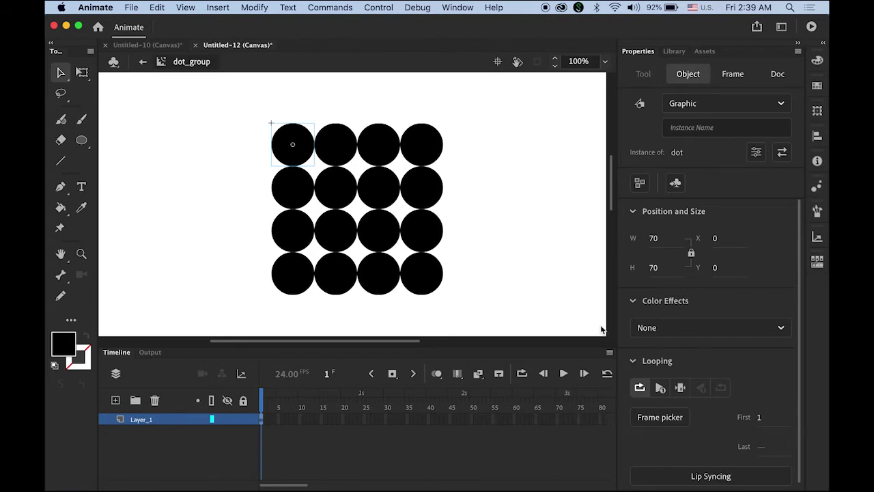
click(290, 192)
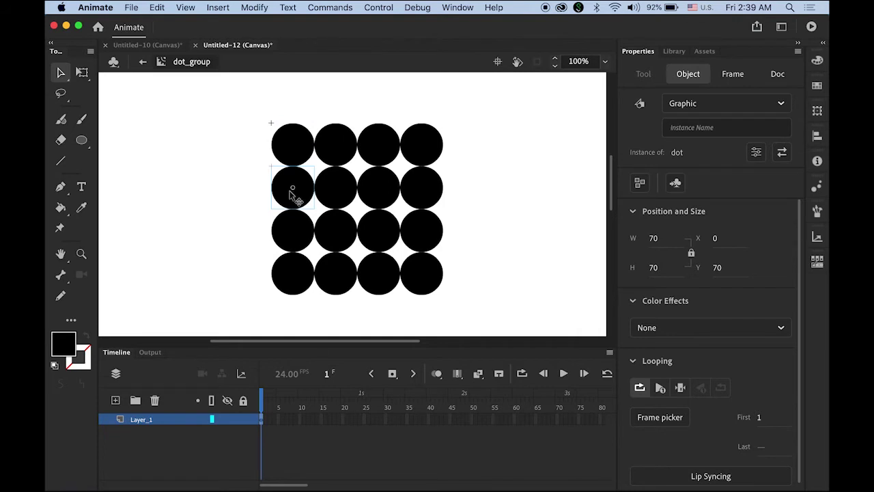
shift+click(335, 148)
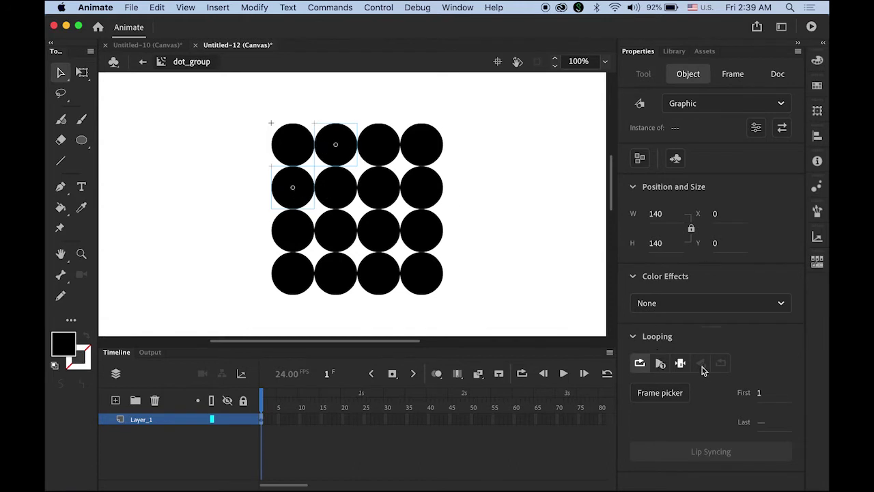
click(759, 393)
text(3)
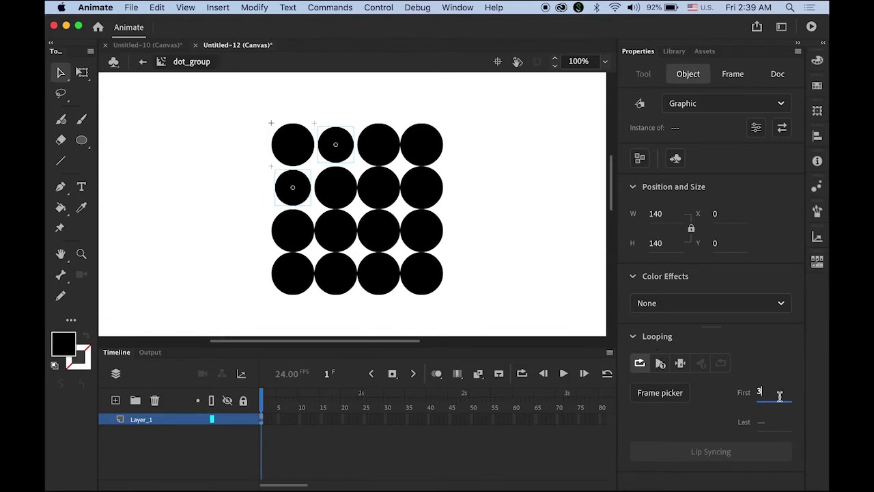
click(502, 267)
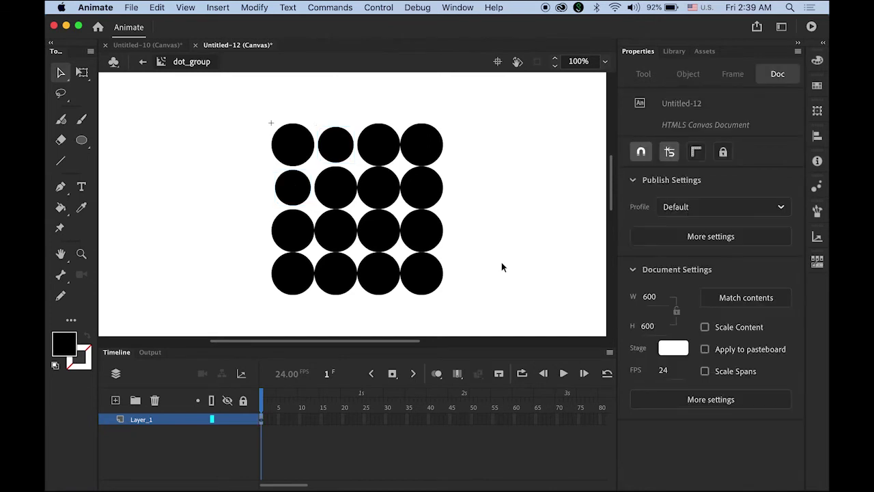
click(290, 239)
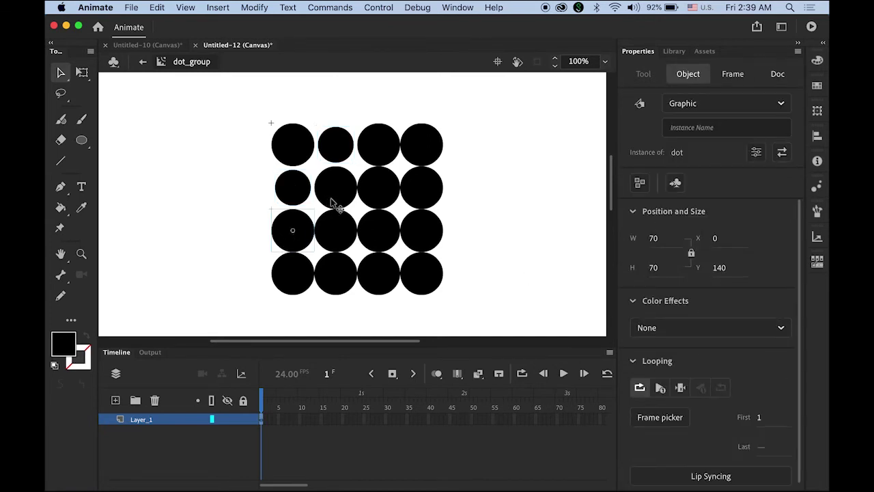
shift+click(335, 202)
shift+click(368, 153)
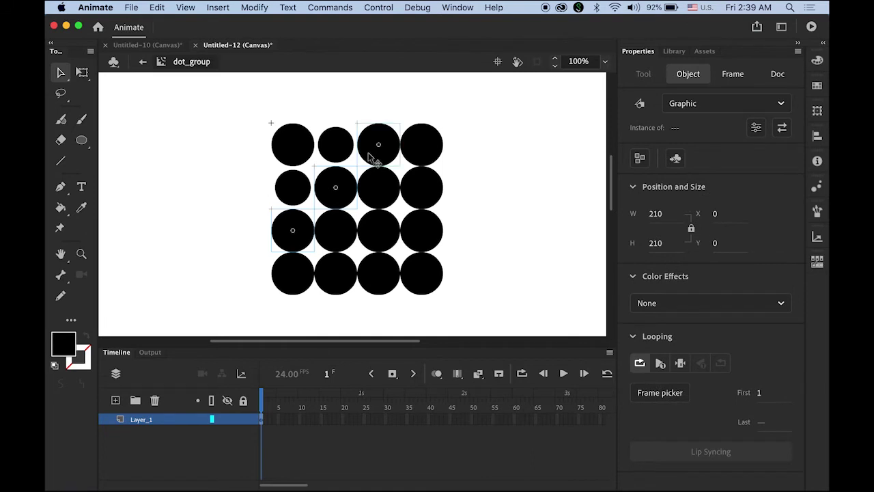
click(759, 393)
text(5)
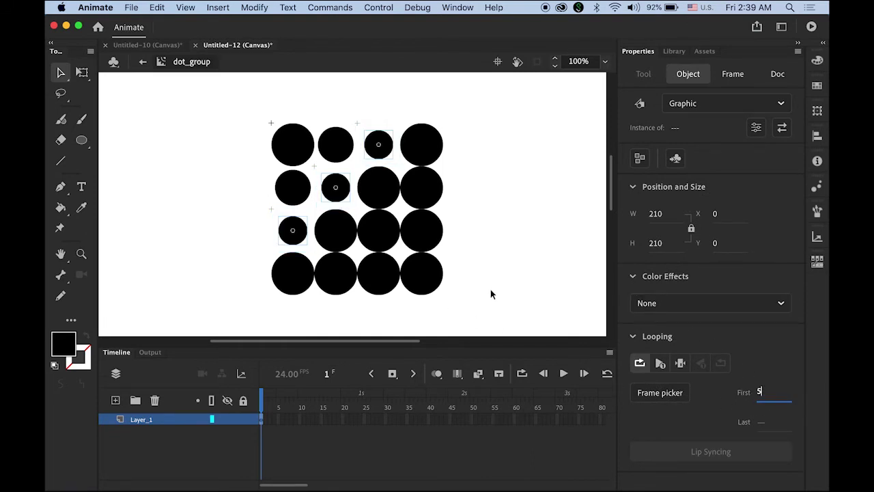
Set Looping First to 7 for the fourth diagonal and 10 for the fifth.
click(293, 282)
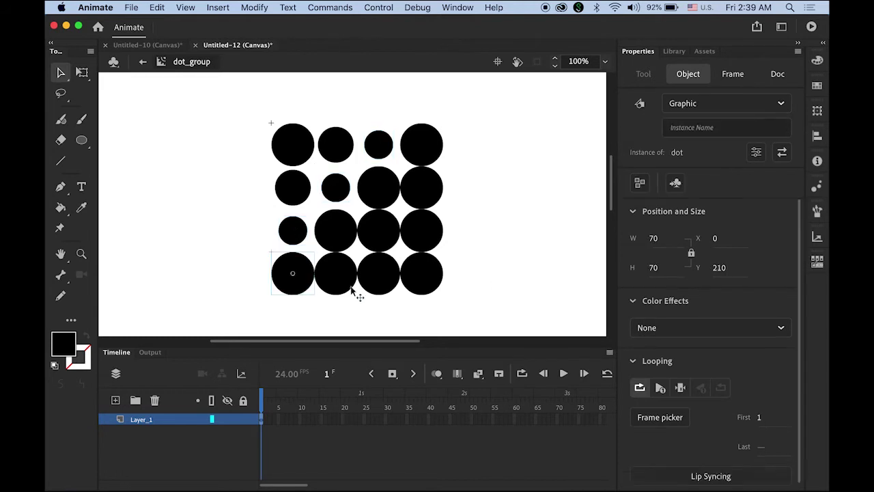
shift+click(336, 232)
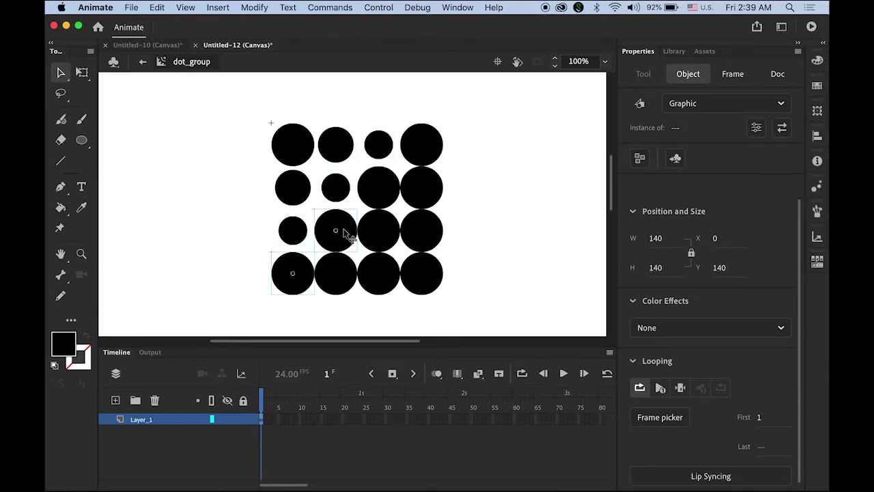
shift+click(378, 196)
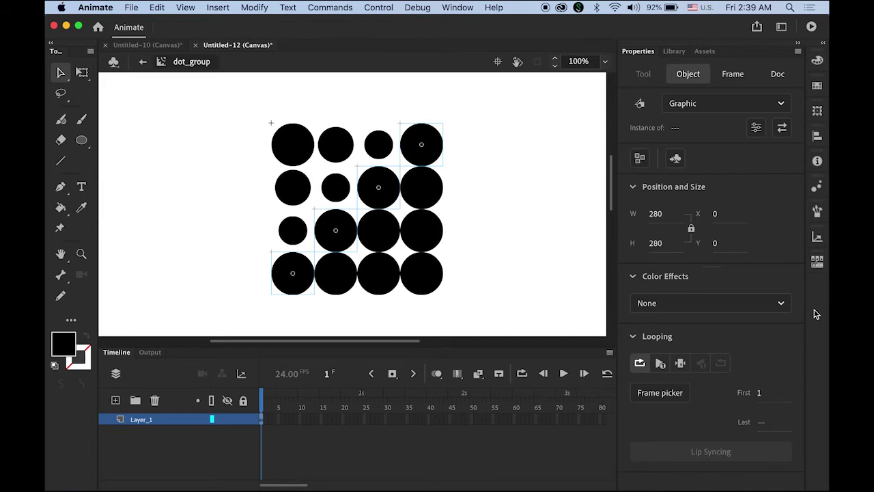
click(759, 394)
text(7)
key(Return)
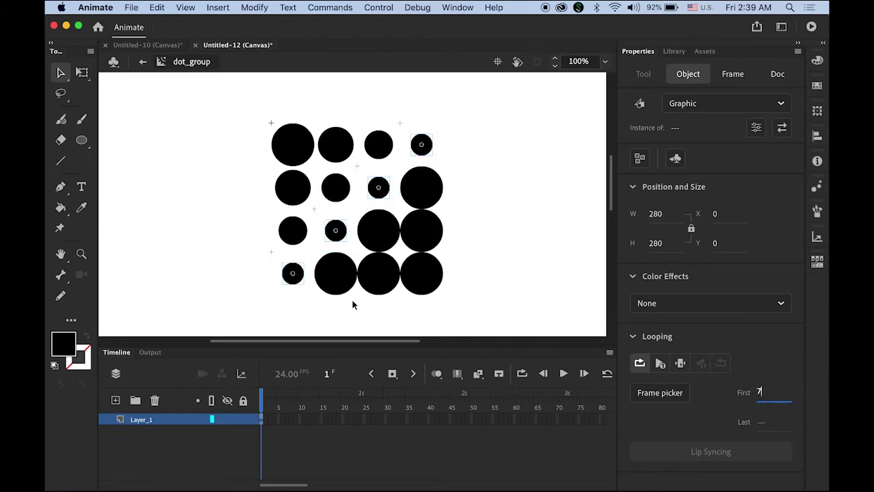
click(337, 286)
shift+click(386, 234)
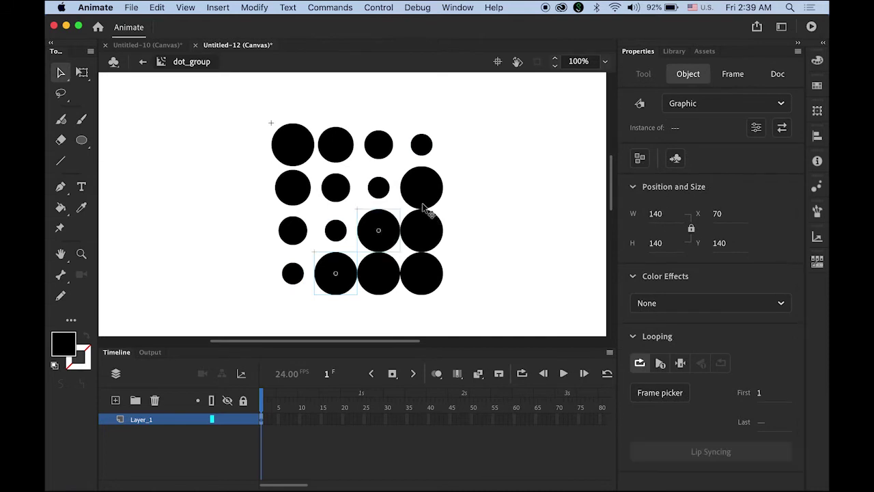
shift+click(424, 203)
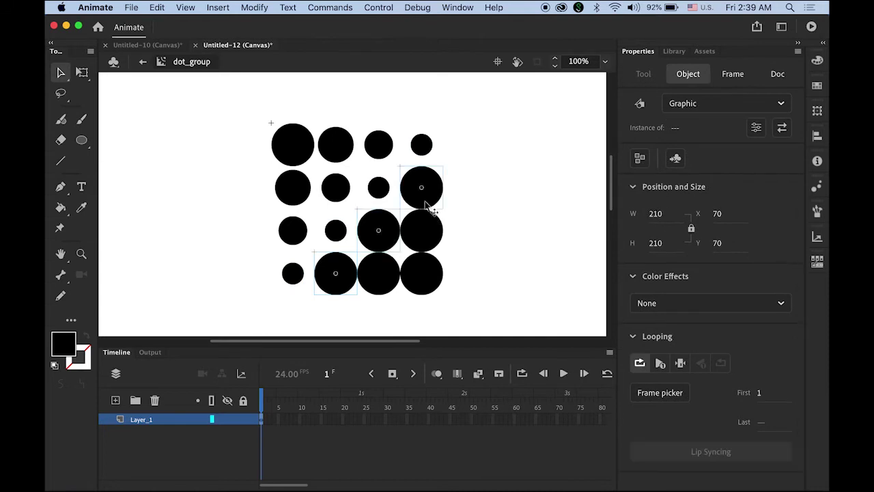
click(759, 396)
text(10)
key(Return)
Set Looping First to 12 for the next two dots and 14 for the bottom-right dot.
click(377, 286)
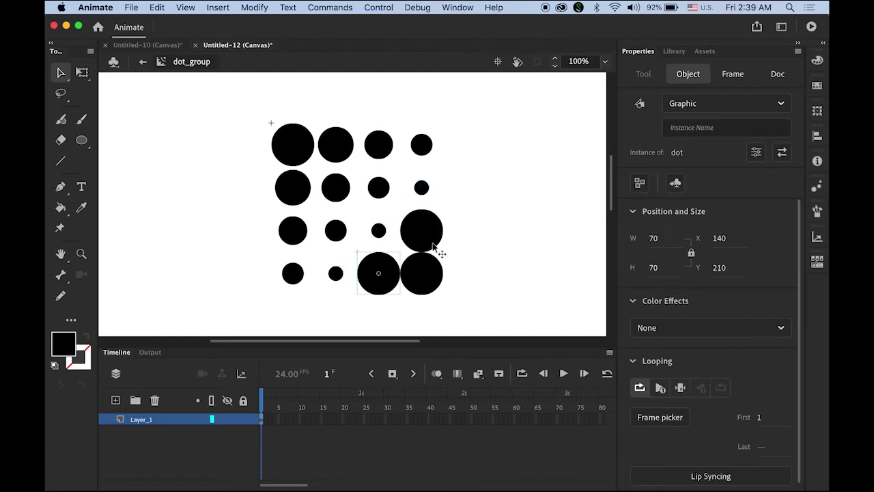
shift+click(429, 243)
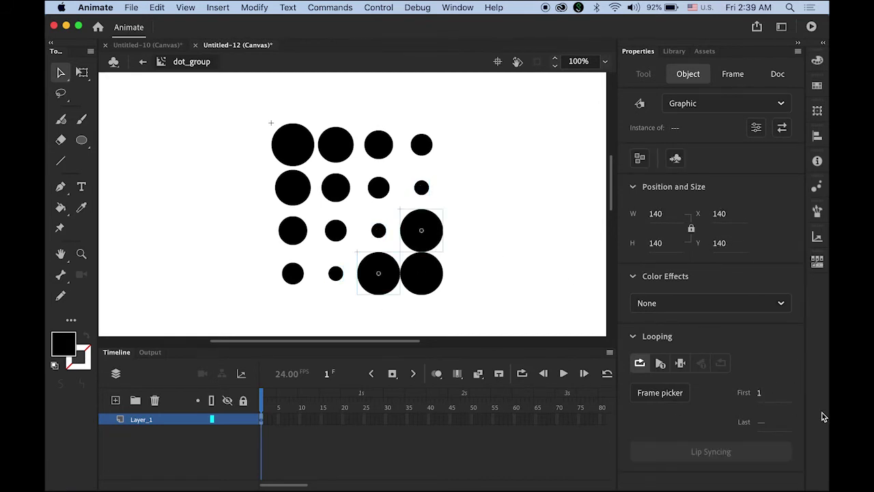
click(762, 396)
text(12)
key(Return)
click(488, 297)
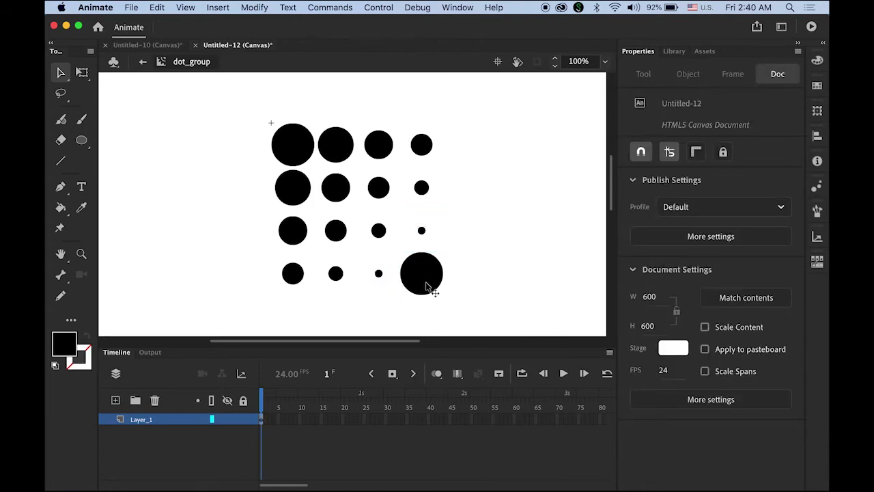
click(425, 282)
click(762, 417)
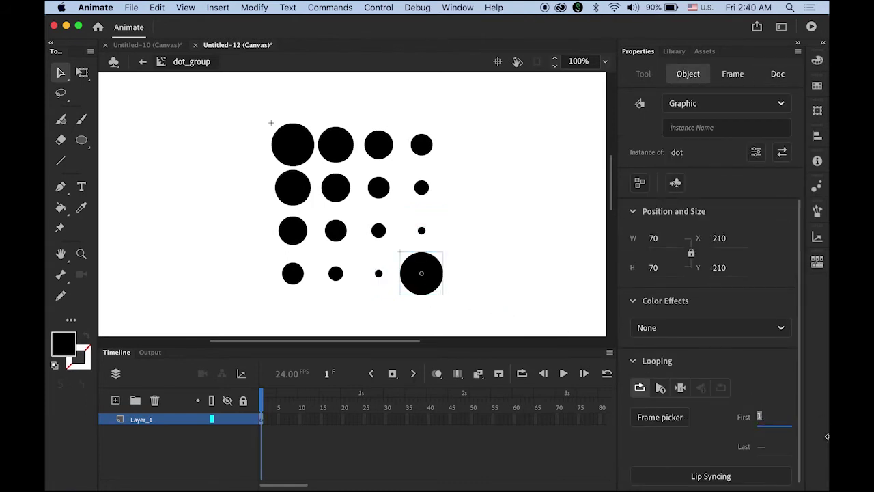
text(14)
key(Return)
click(580, 296)
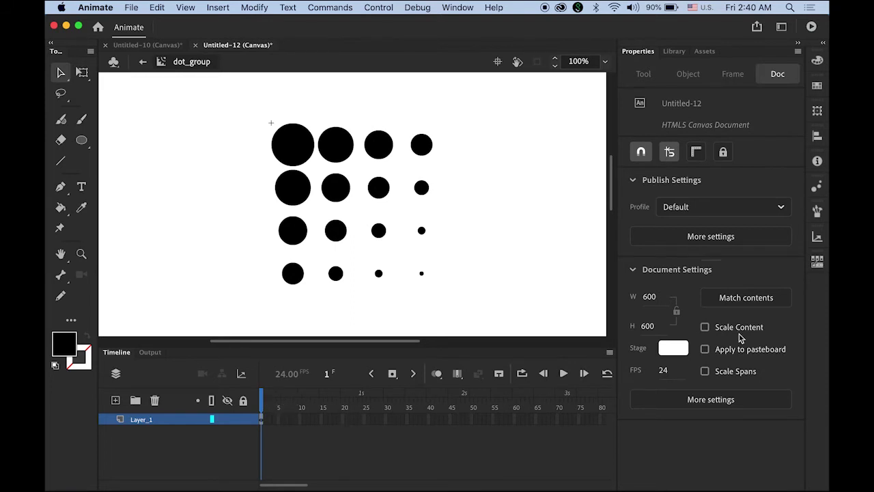
Open the dot symbol from the Library, scrub its 24-frame shrinking tween, then reopen dot_group.
click(676, 51)
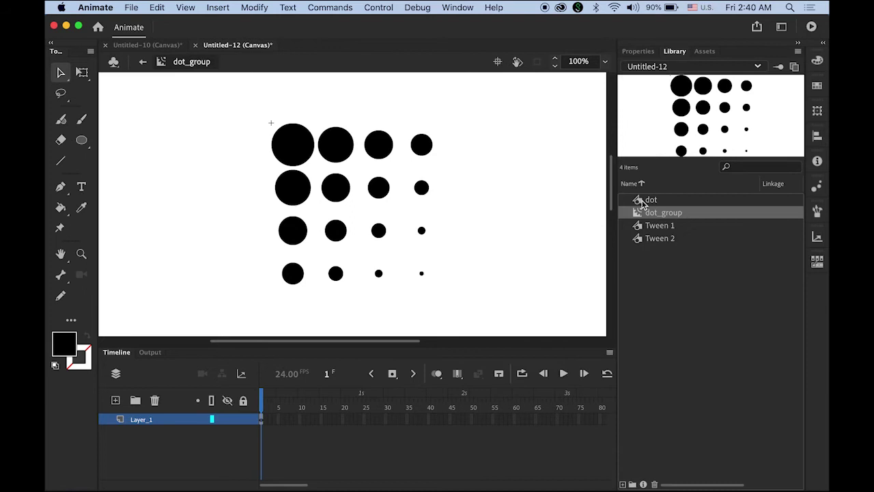
double_click(642, 200)
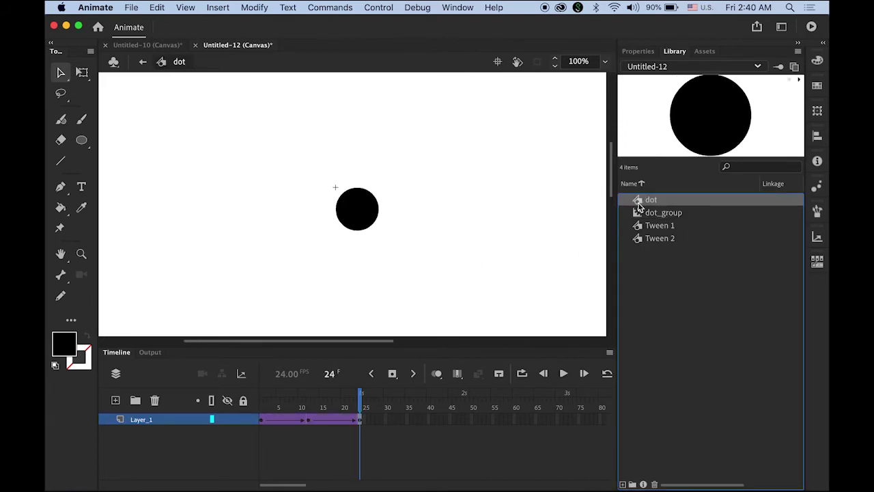
mouse_move(361, 402)
mouse_down()
mouse_move(283, 405)
mouse_move(369, 409)
mouse_move(259, 409)
mouse_move(362, 408)
mouse_up()
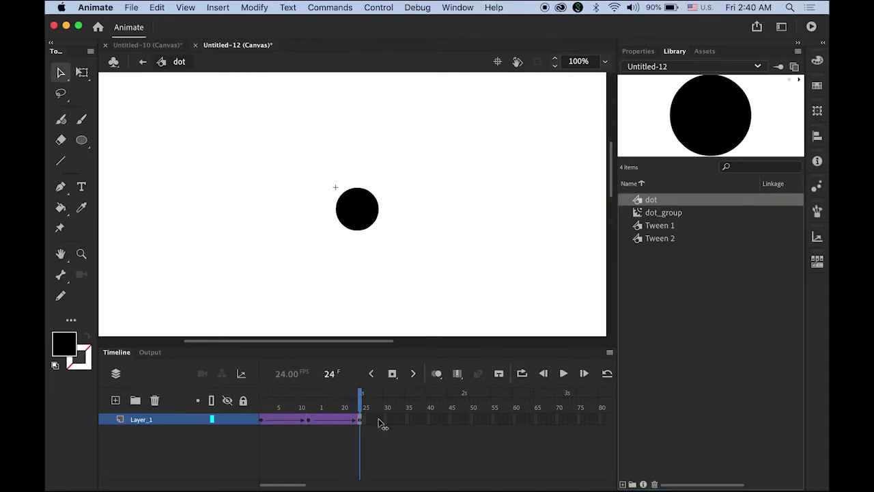
double_click(640, 214)
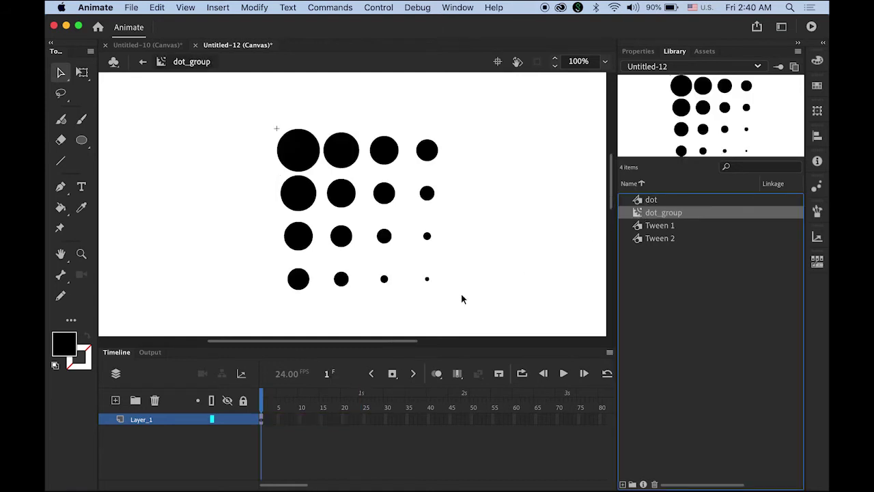
Insert frames on Layer_1 up to frame 24 and play the grid animation to preview it.
click(360, 419)
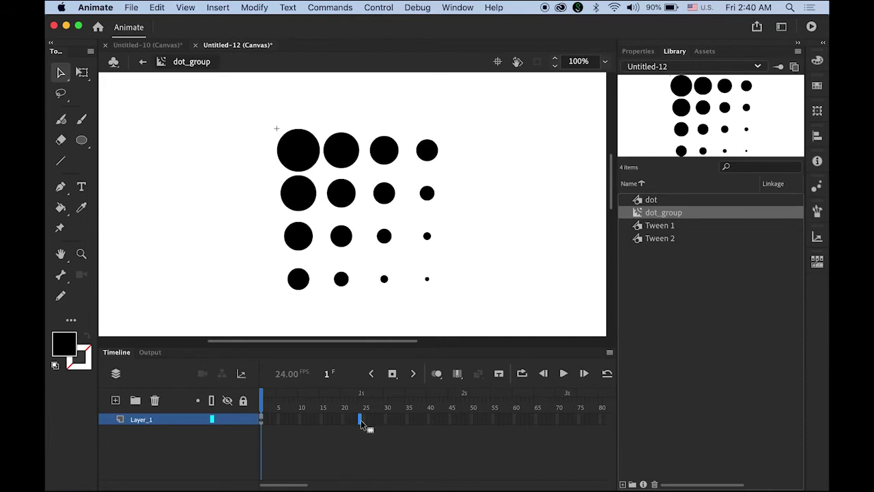
right_click(361, 420)
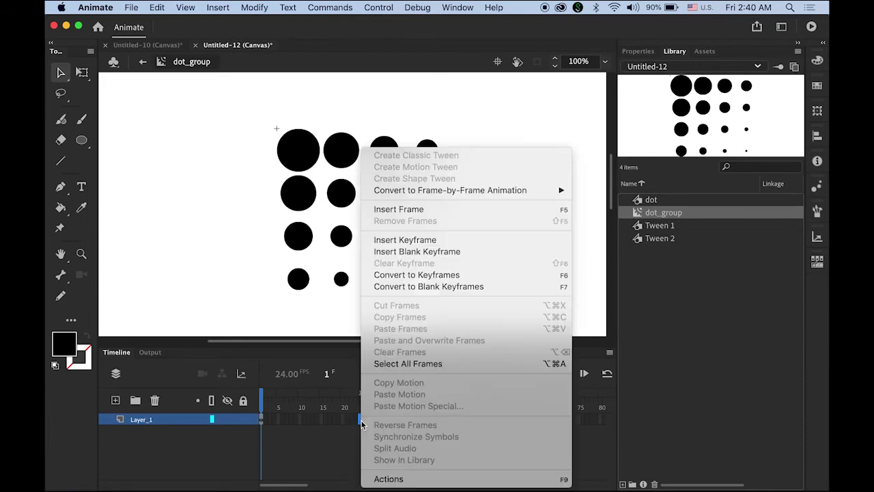
click(444, 210)
click(489, 255)
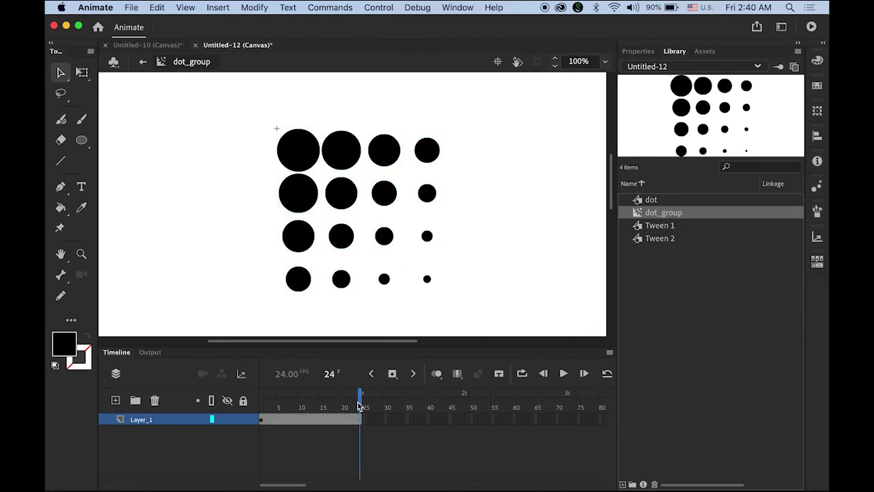
key(Return)
Return to Scene 1 and delete the single dot from the stage.
click(143, 61)
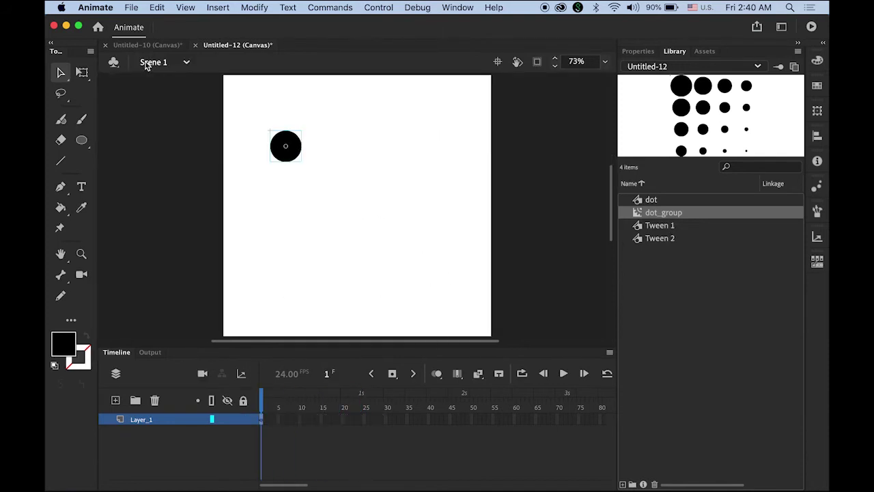
click(301, 218)
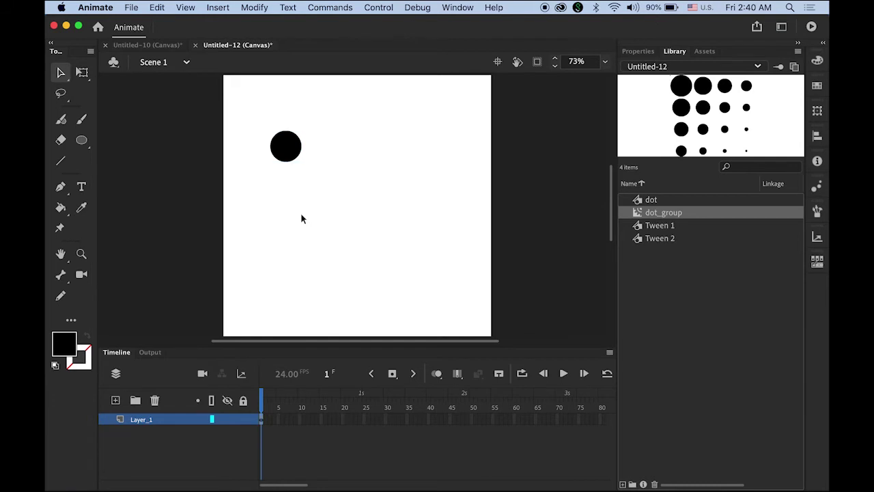
click(286, 154)
key(Delete)
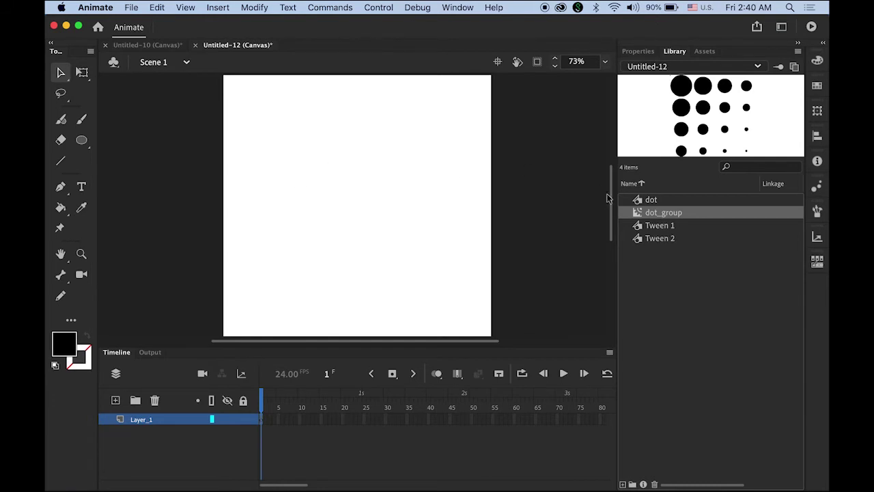
Place a dot_group instance from the Library onto the stage, nudged slightly right and down.
click(640, 217)
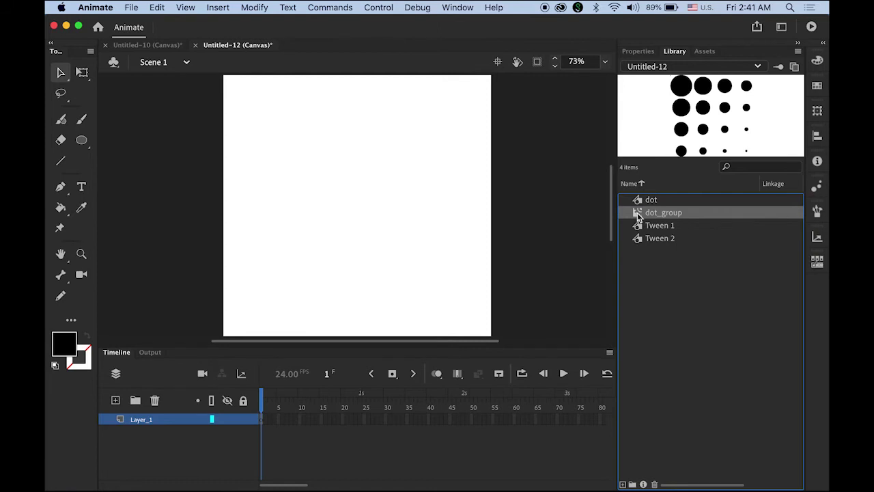
drag(637, 215, 334, 189)
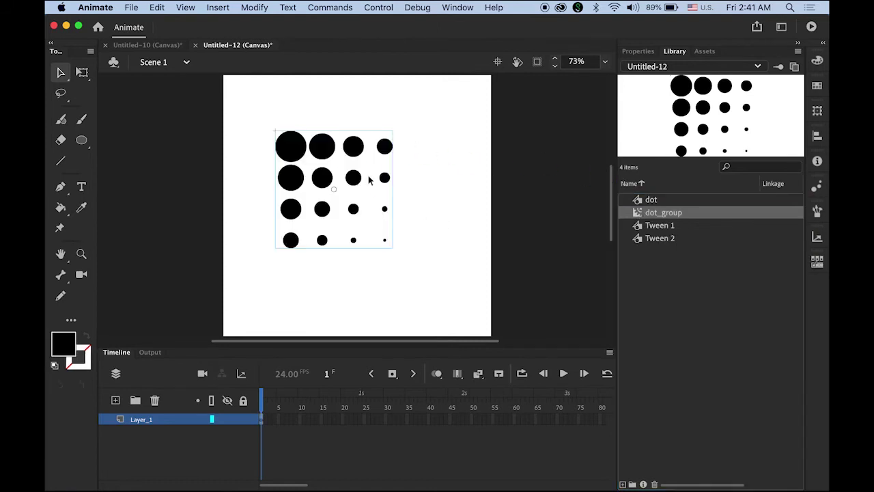
drag(322, 148, 339, 154)
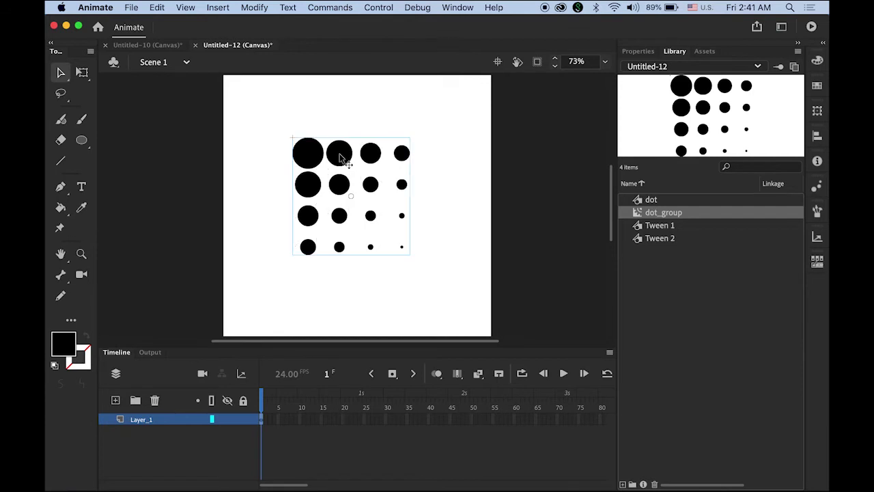
click(505, 161)
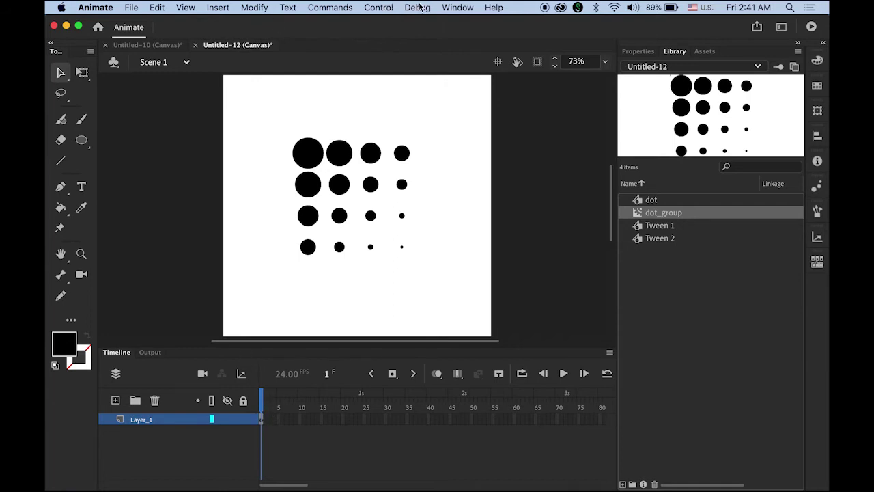
click(376, 7)
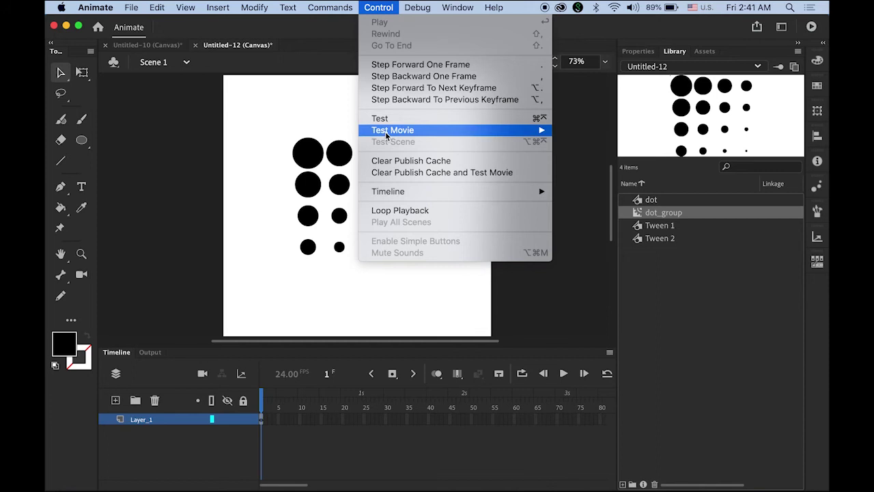
Test the movie in the browser, watch the dot grid in Chrome, then return to Animate.
mouse_move(396, 133)
click(605, 149)
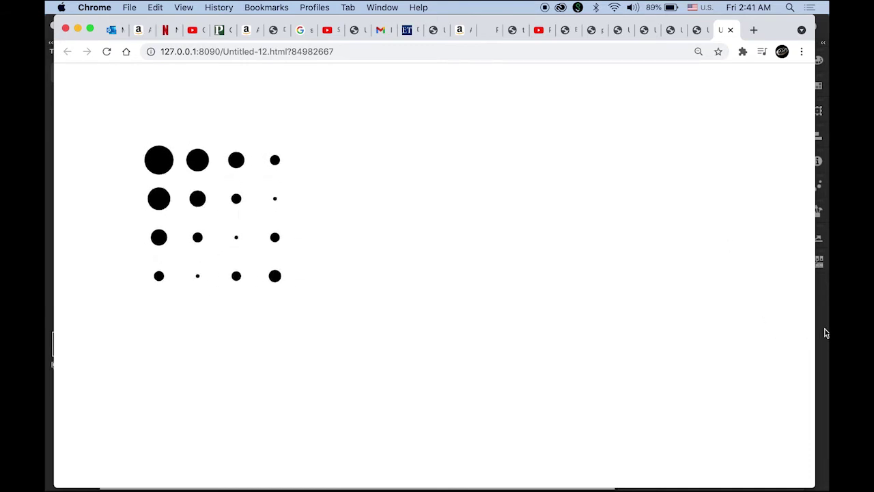
key(super+Tab)
Add a Tint colour effect to the dot grid clip, first trying blue at 77%.
click(116, 351)
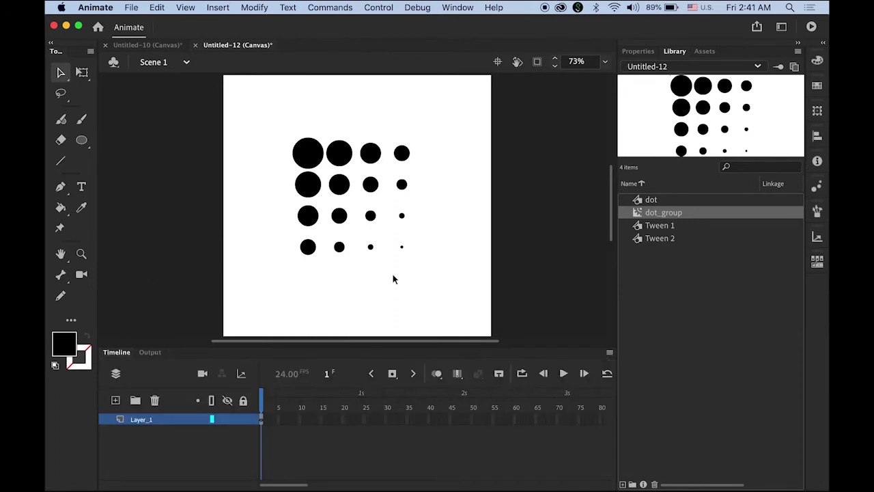
click(308, 155)
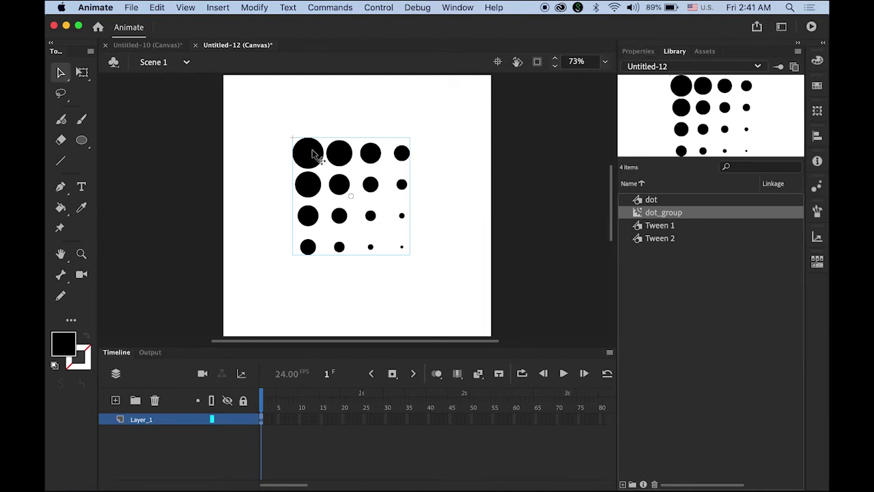
click(639, 53)
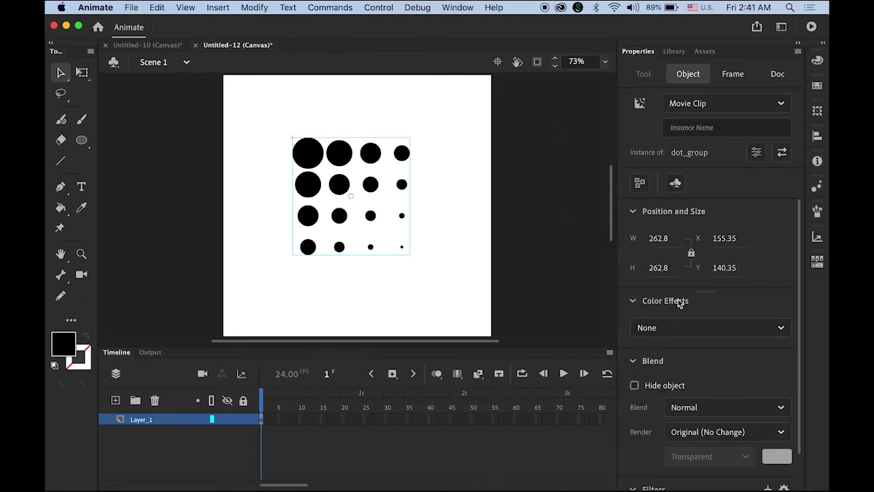
click(779, 331)
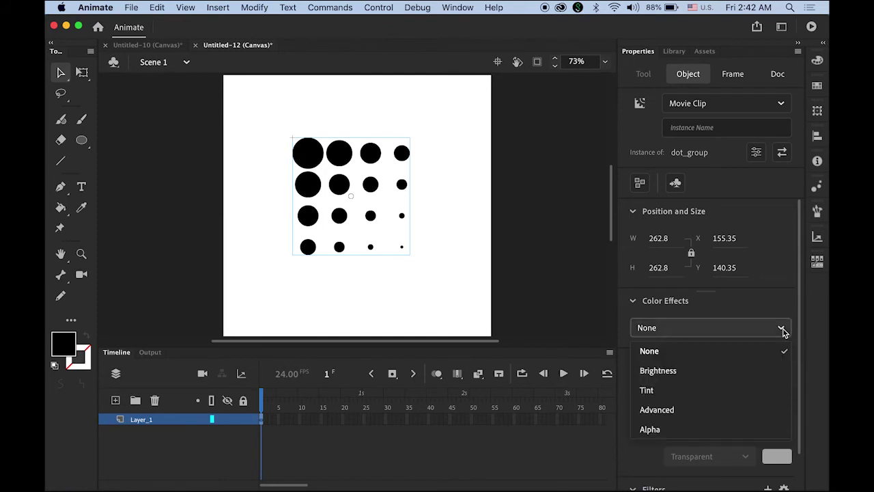
click(690, 388)
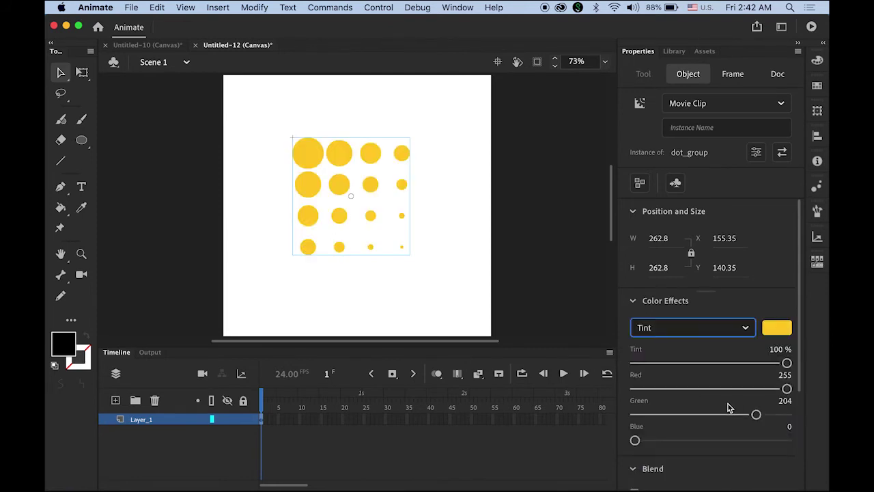
click(777, 329)
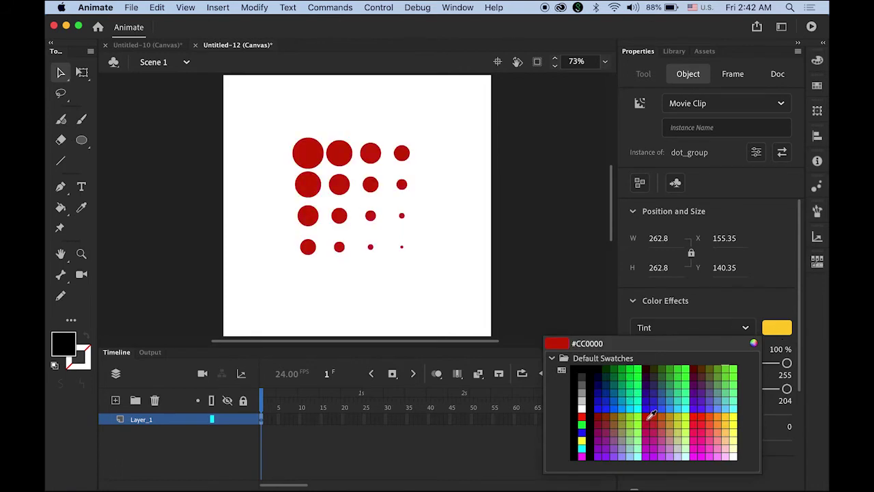
click(653, 406)
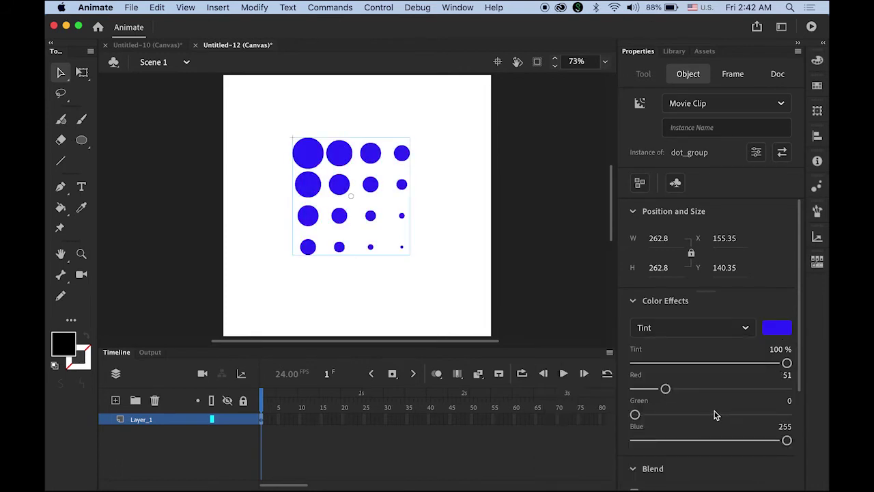
drag(786, 363, 752, 366)
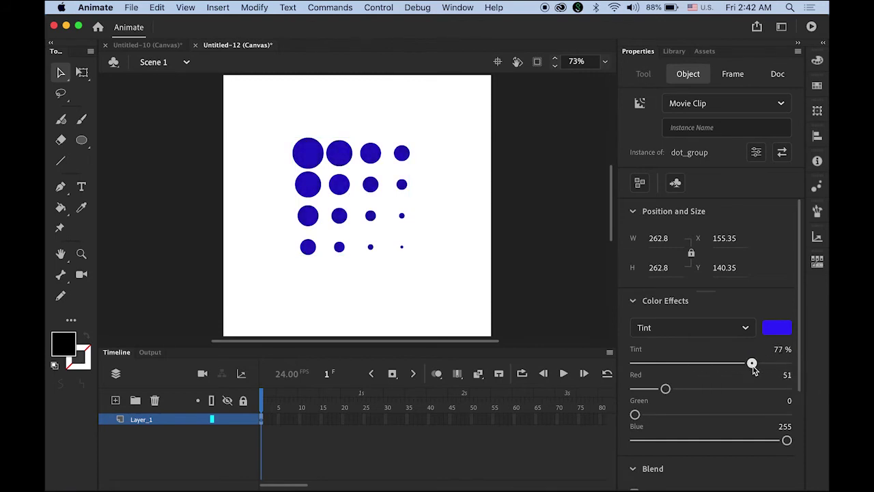
click(531, 242)
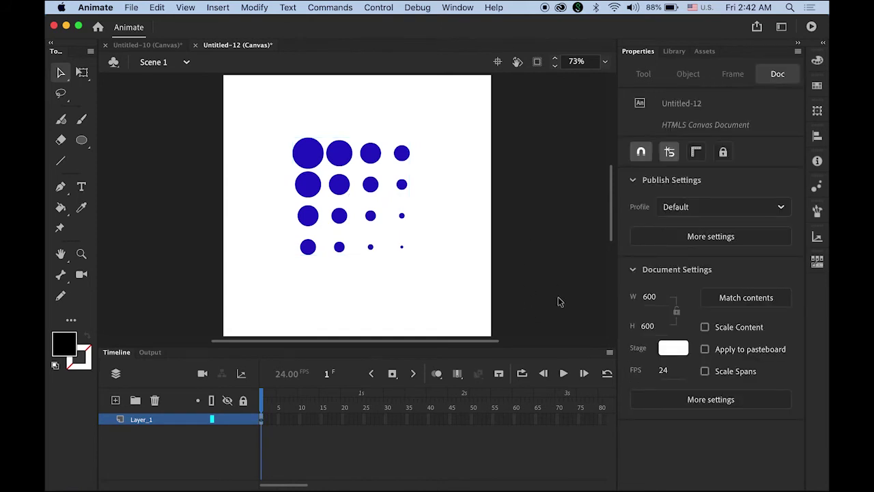
Change the tint to orange #FF9900 at 100% and test the movie in the browser.
click(348, 194)
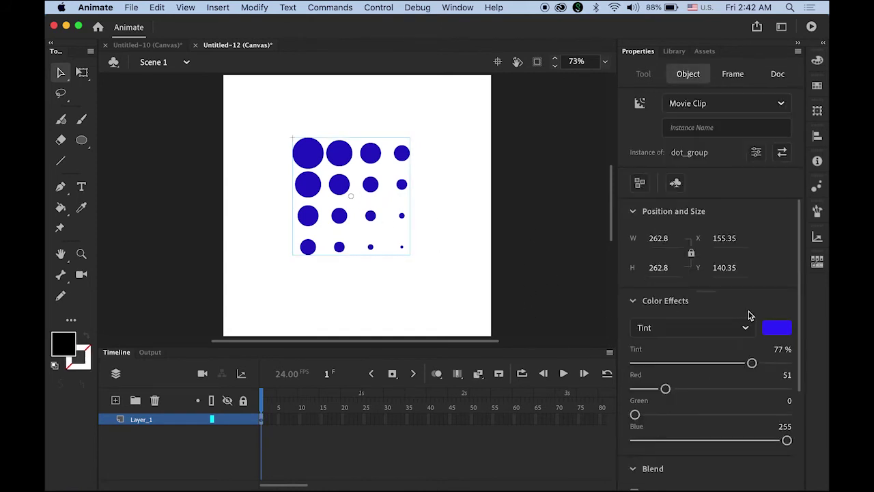
click(776, 327)
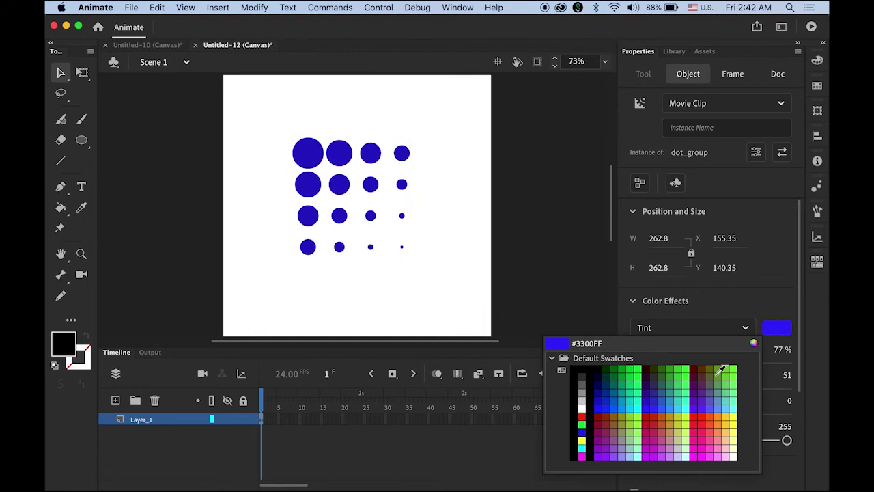
click(719, 410)
drag(762, 363, 799, 365)
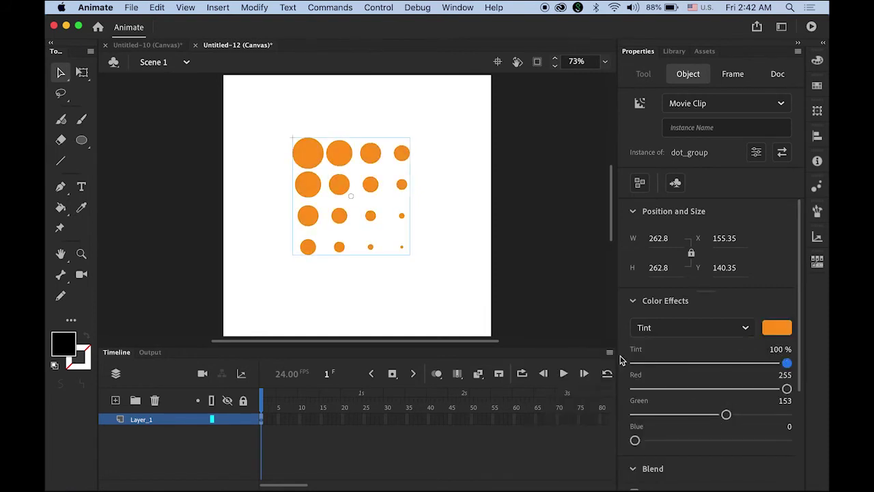
click(578, 265)
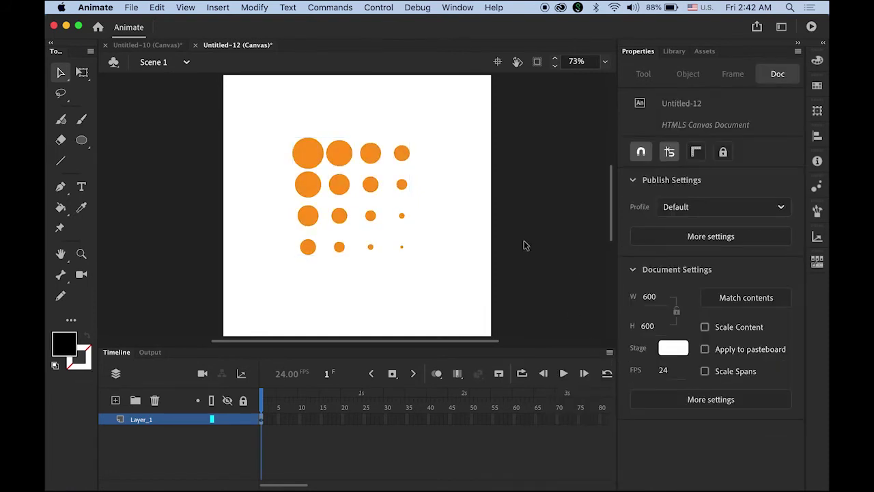
key(super+Return)
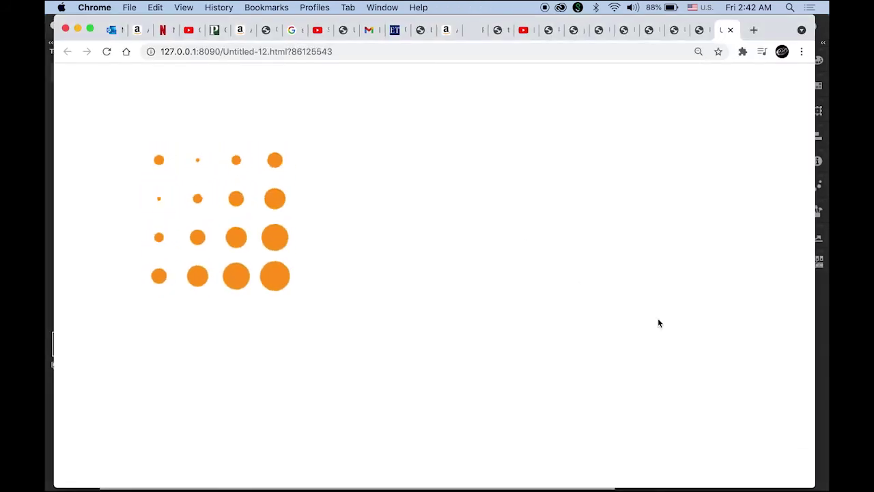
click(823, 340)
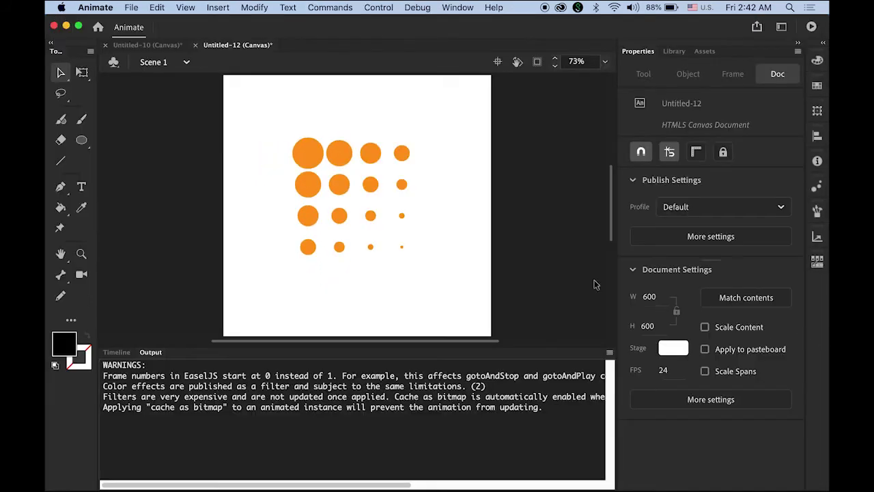
click(116, 351)
click(342, 196)
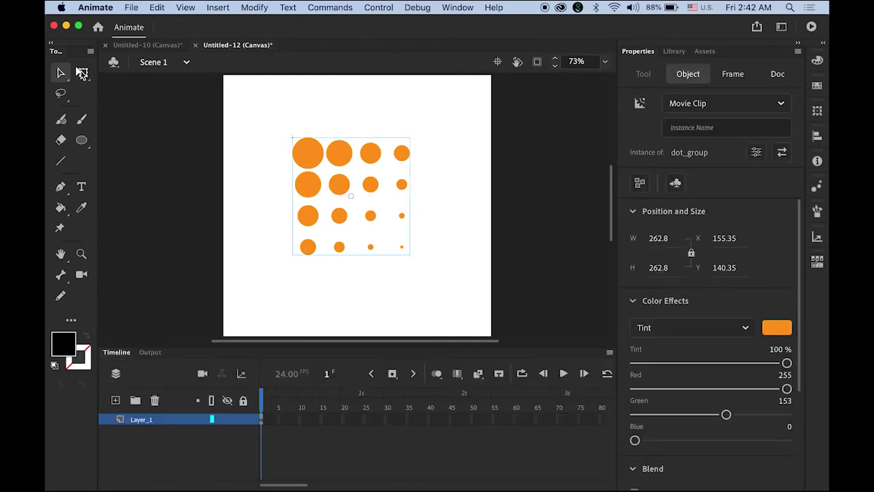
Rotate the dot grid 45° into a diamond with Free Transform and test it in the browser.
click(81, 73)
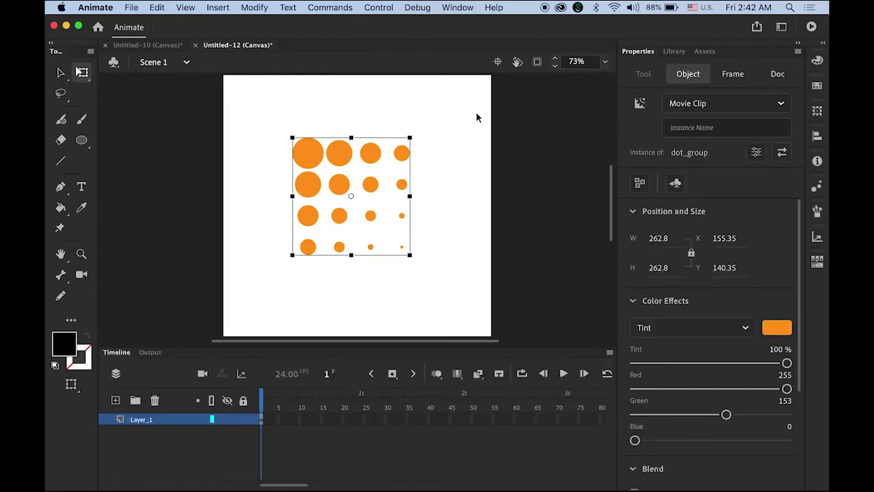
drag(416, 136, 448, 203)
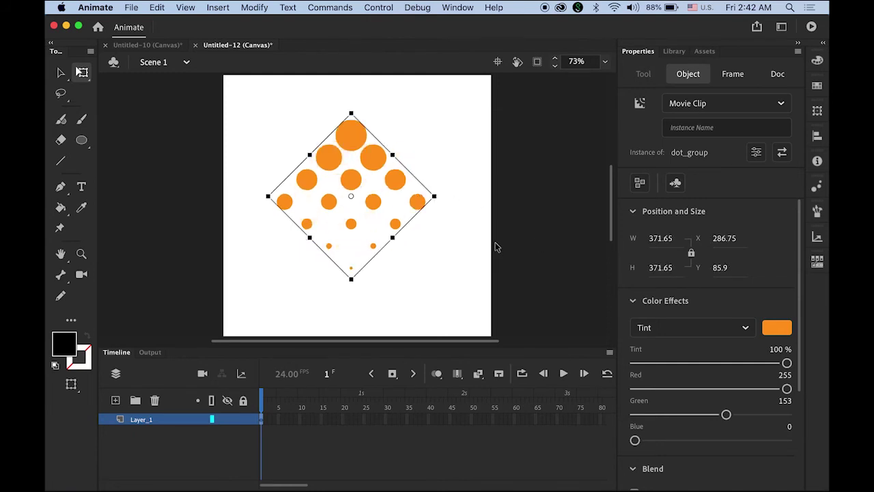
key(super+Return)
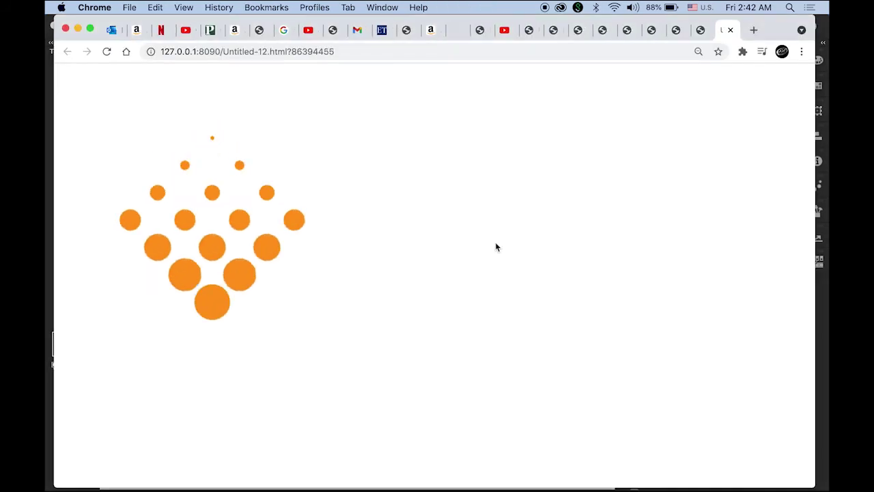
click(817, 312)
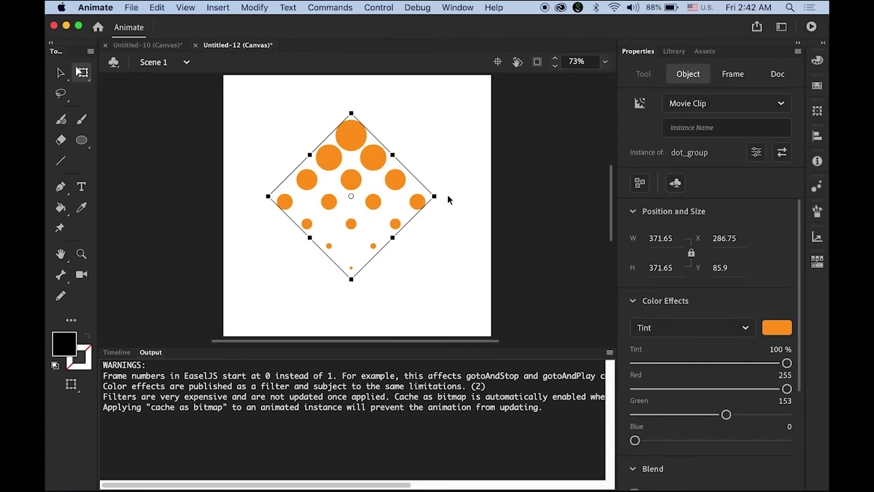
Rotate the grid back upright and squash it to about 430 × 160 flat ovals.
drag(445, 199, 445, 166)
click(61, 71)
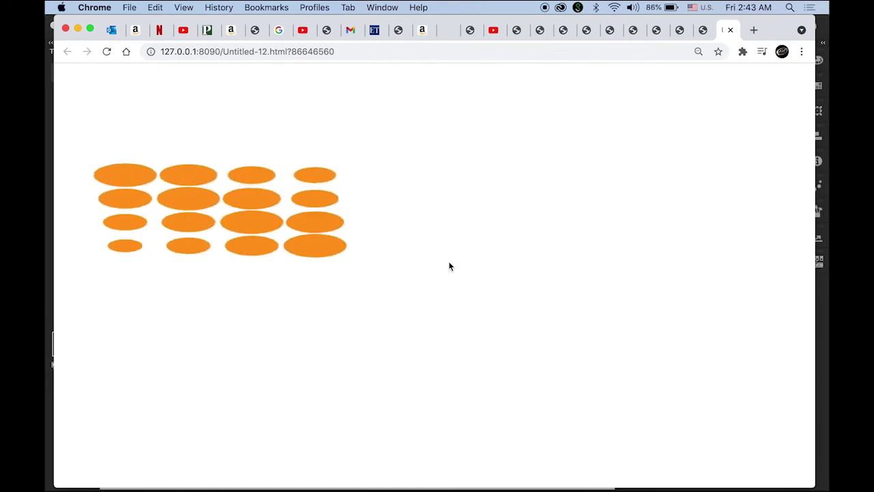
click(821, 297)
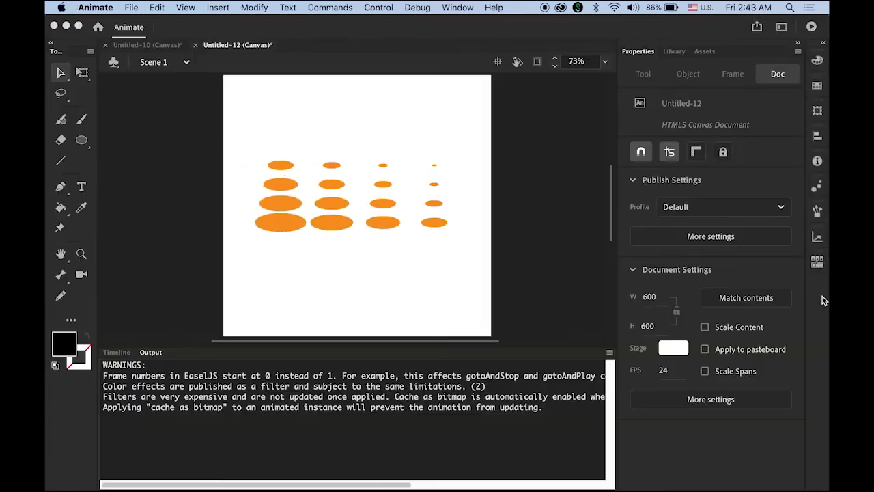
Undo the squash, rotate the dot grid 45° and move it to the top of the stage.
click(115, 352)
key(super+a)
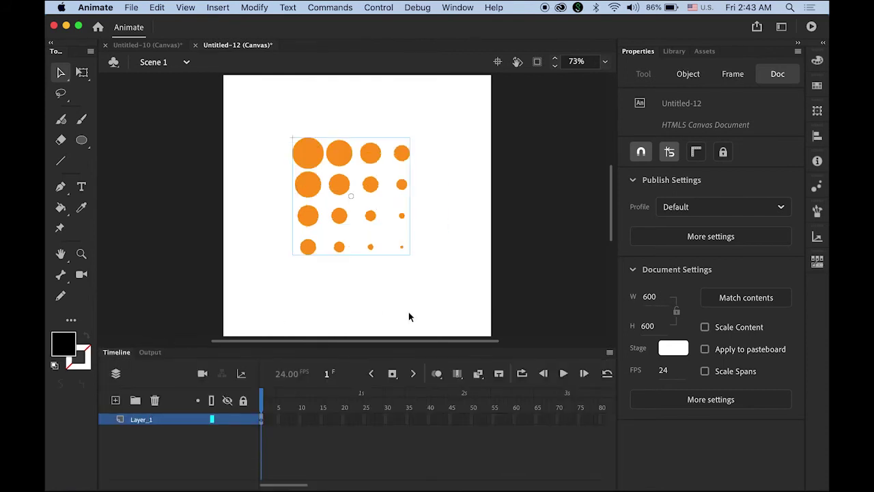
key(q)
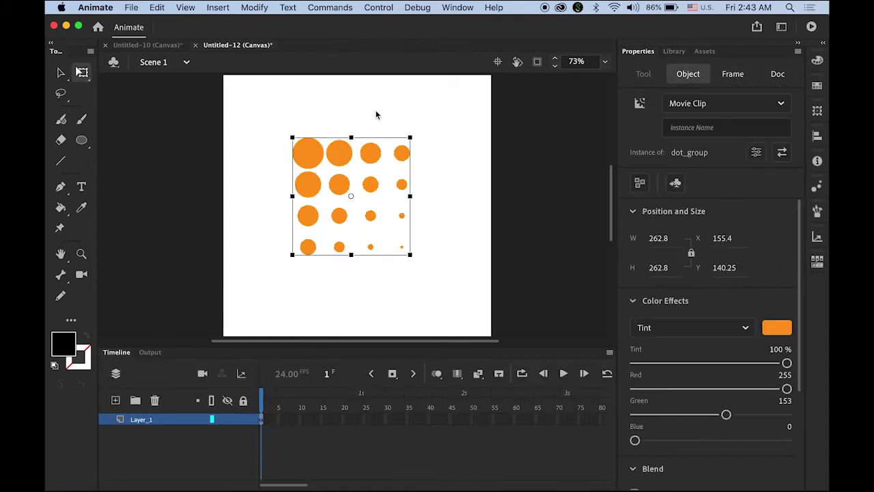
drag(416, 133, 394, 196)
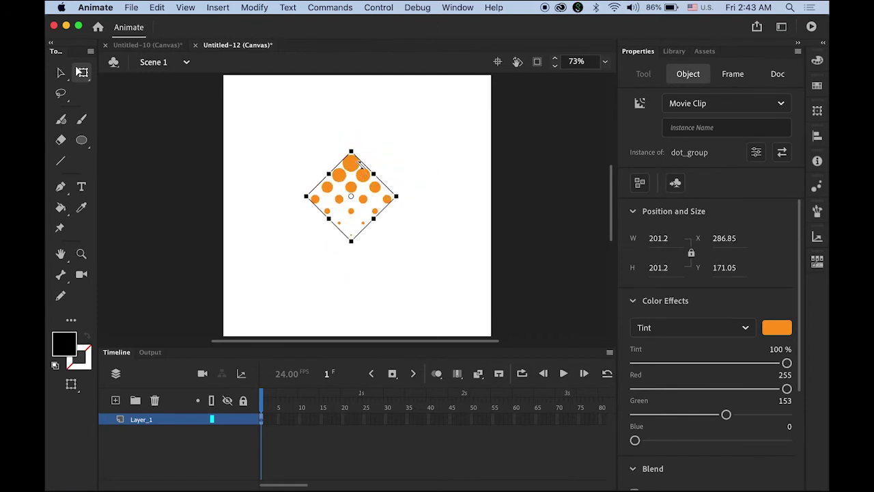
drag(358, 167, 363, 127)
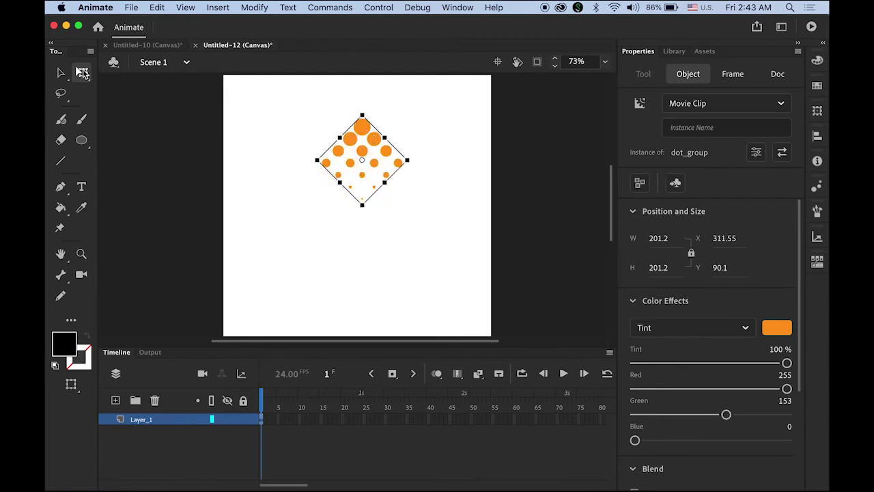
key(v)
click(197, 97)
click(363, 126)
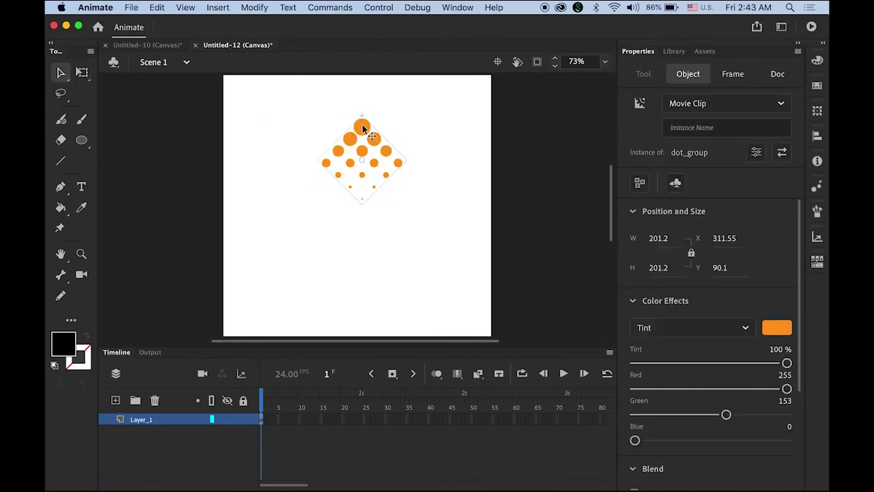
Alt-drag three copies into a four-clip diamond, nudge it up, and test in the browser.
drag(362, 125, 409, 185)
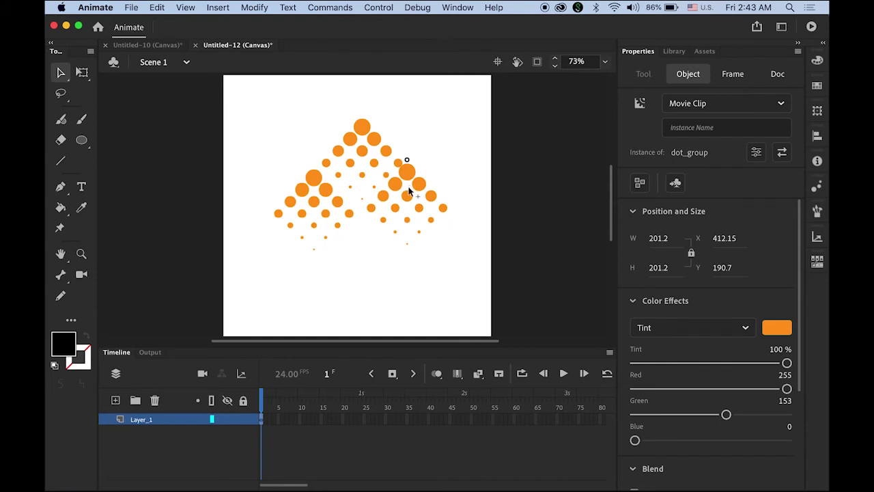
drag(409, 200, 412, 188)
drag(365, 128, 364, 237)
click(306, 146)
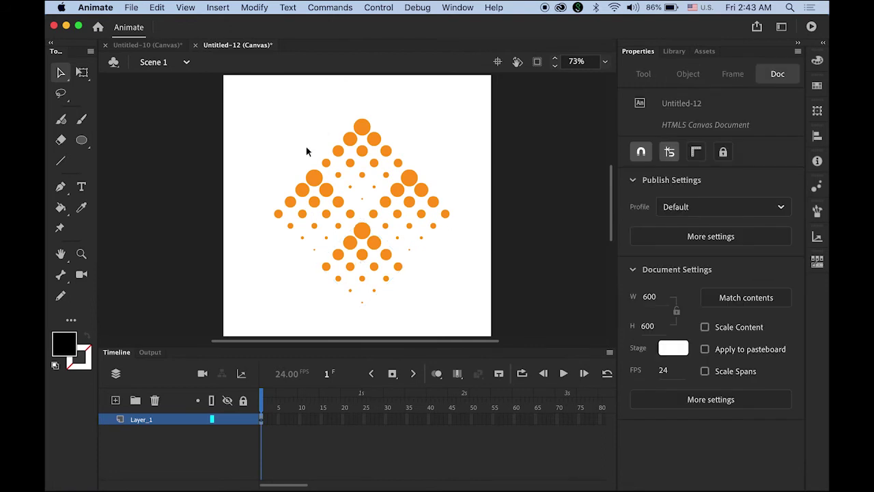
drag(243, 98, 489, 309)
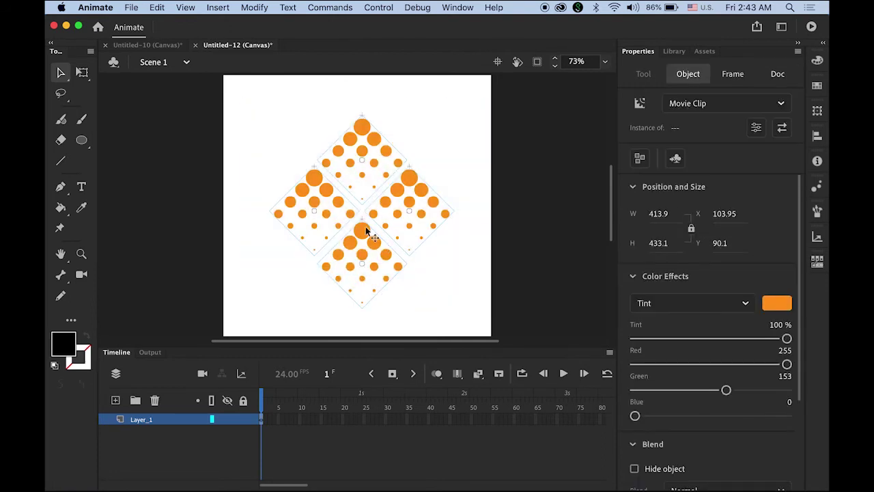
drag(366, 228, 366, 215)
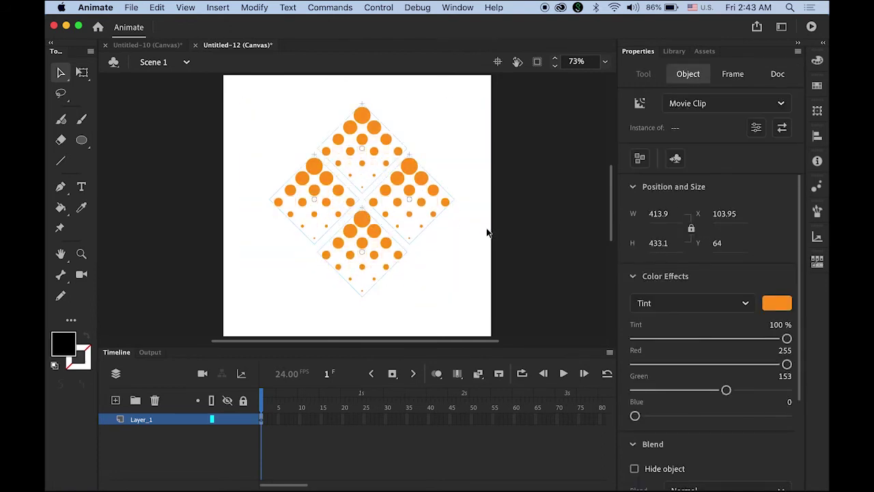
click(479, 233)
key(super+Return)
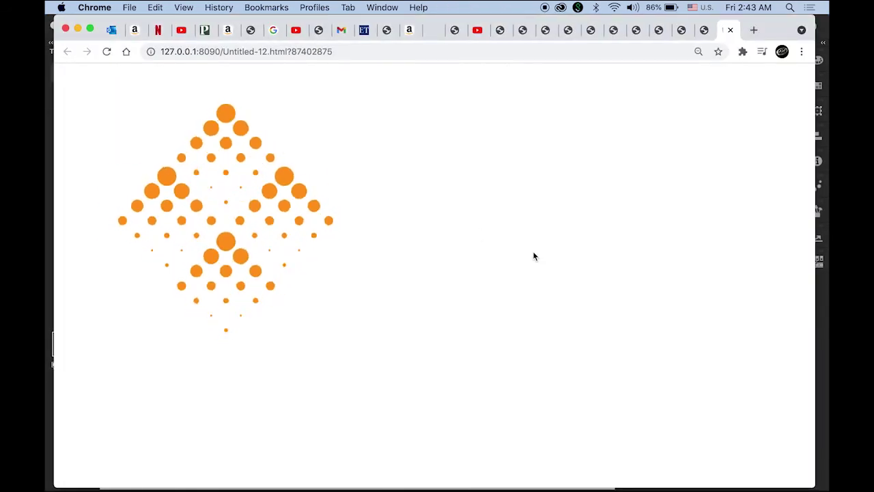
Tint the top dot group yellow and the left dot group red.
click(818, 306)
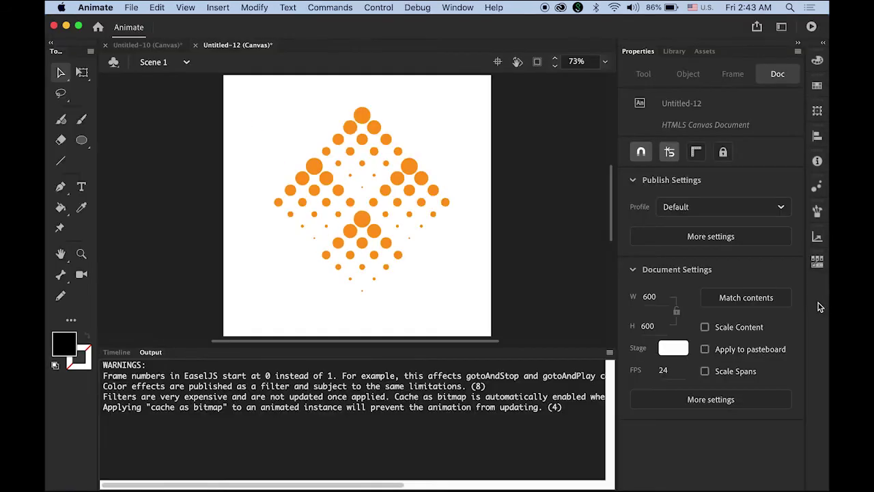
click(362, 125)
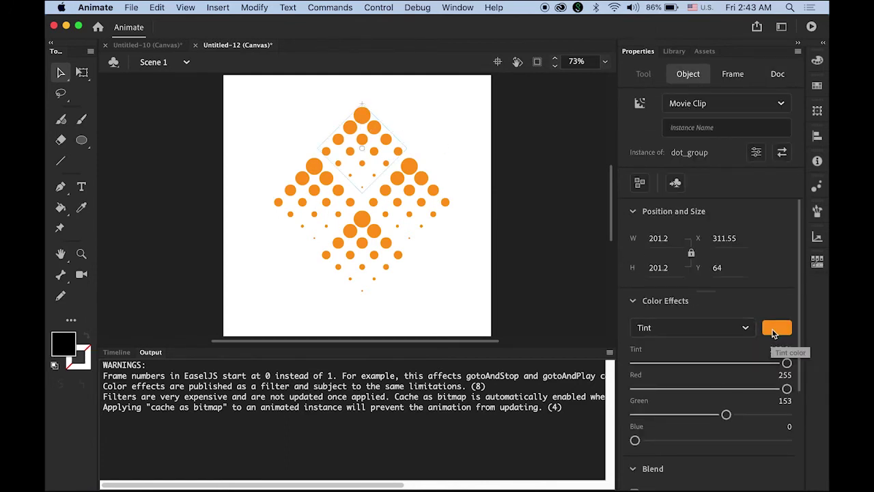
click(116, 351)
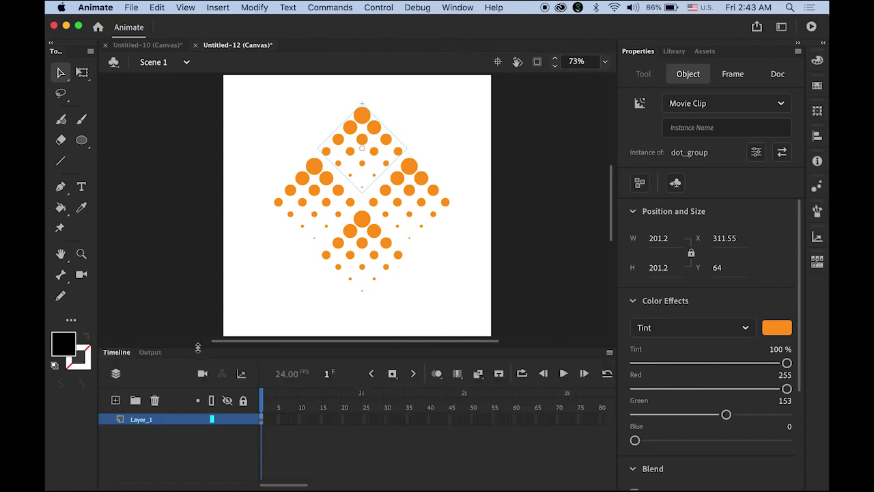
click(777, 327)
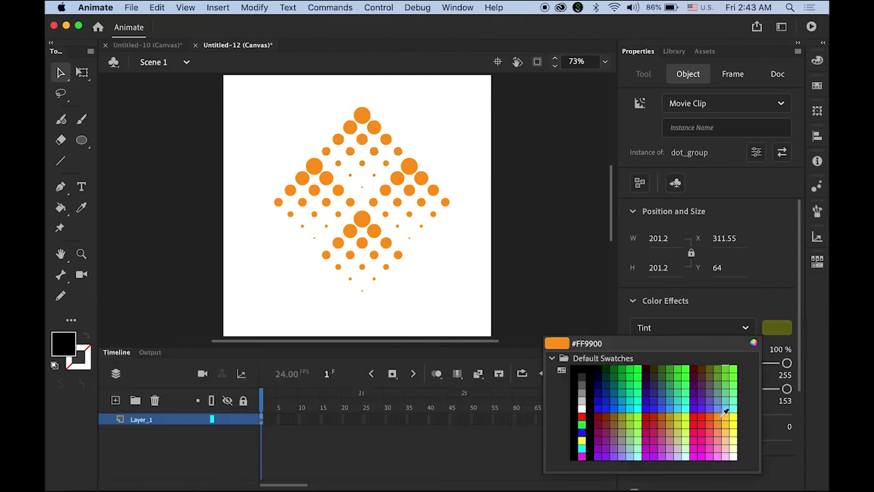
click(724, 414)
click(304, 163)
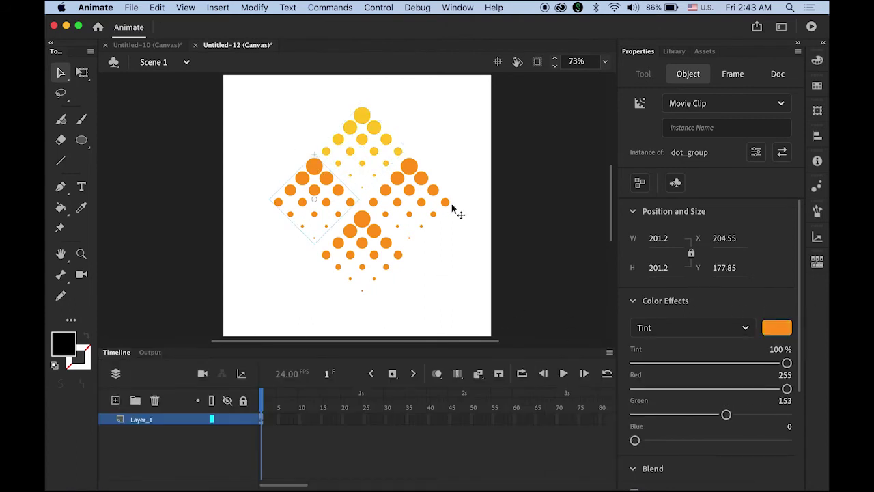
click(777, 327)
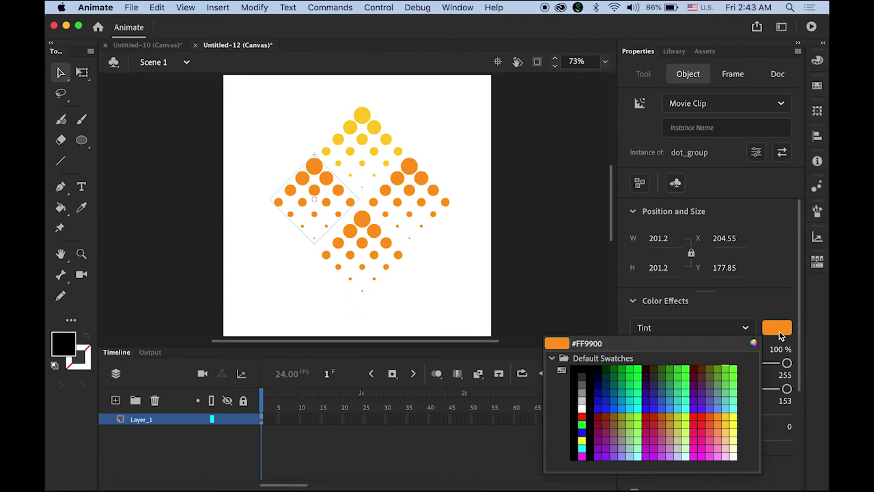
click(581, 414)
Tint the right dot group blue and the bottom dot group green.
click(421, 177)
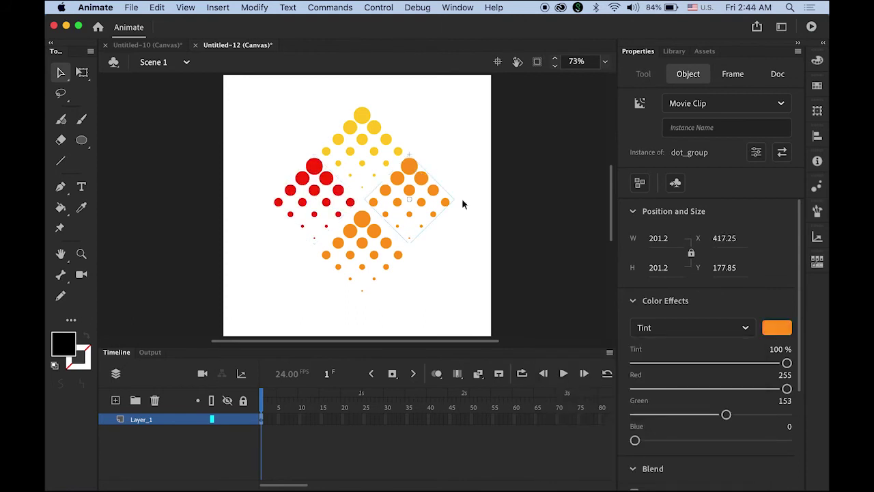
click(777, 327)
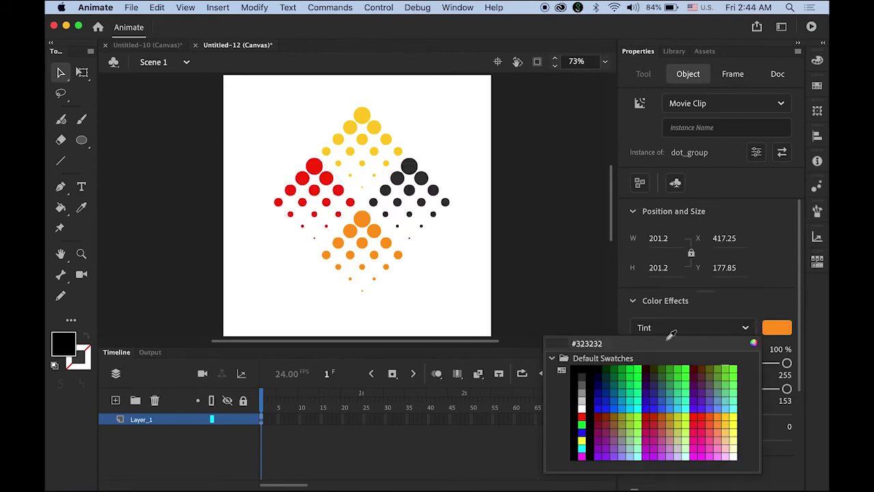
click(582, 431)
click(384, 252)
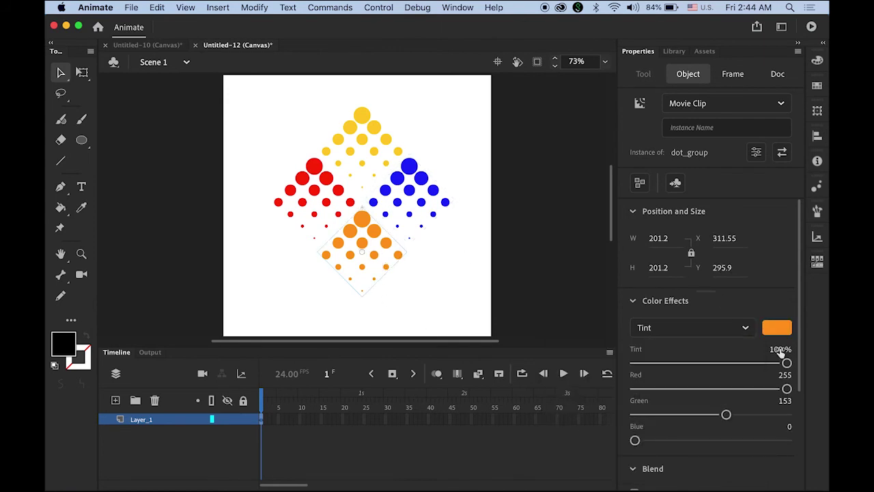
click(784, 328)
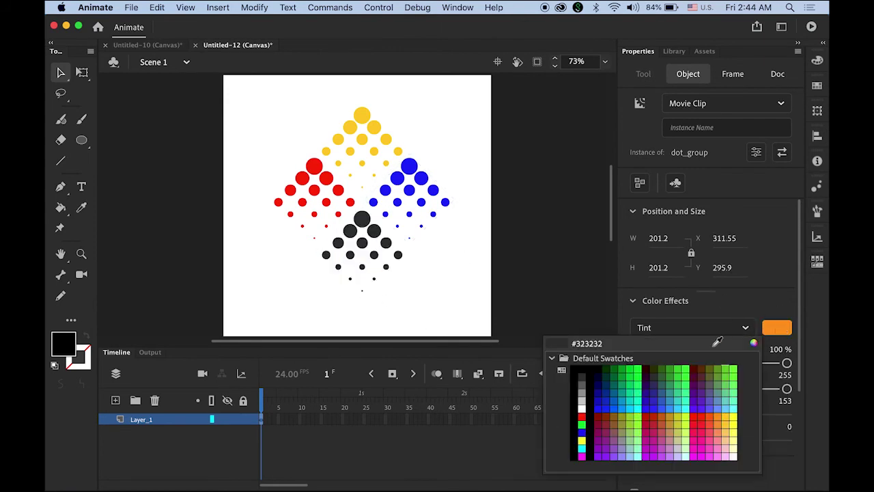
click(628, 367)
click(542, 253)
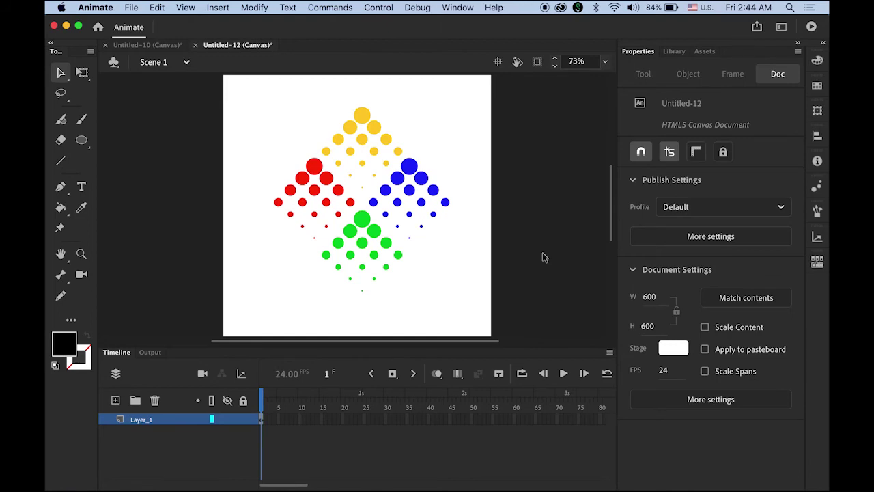
key(super+Return)
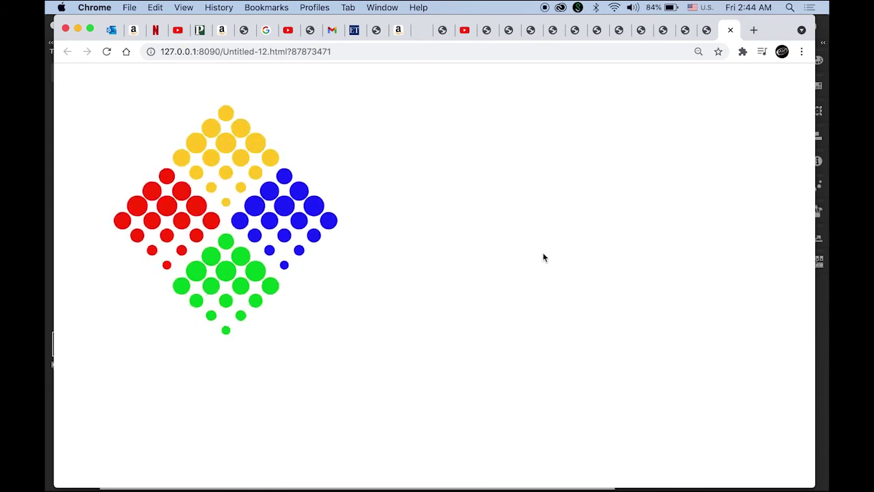
click(822, 324)
click(117, 352)
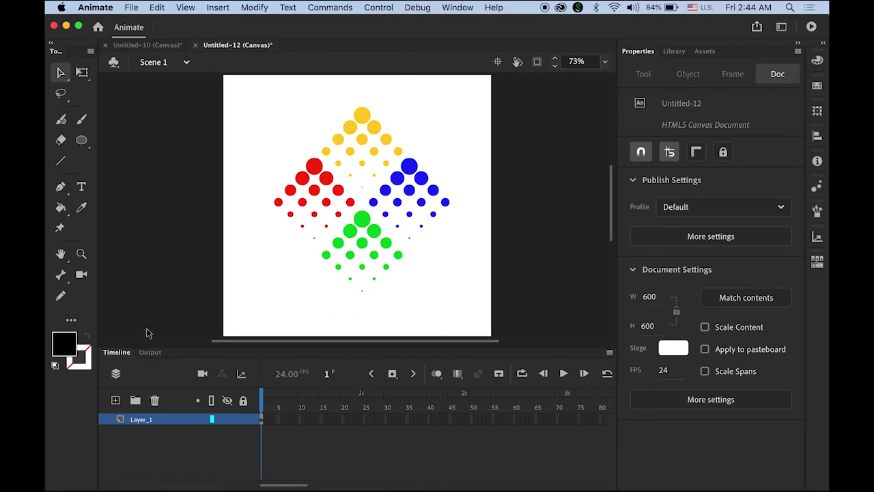
Open the Library at frame 1 and select the Tween 1 symbol, comparing it with Tween 2.
click(262, 420)
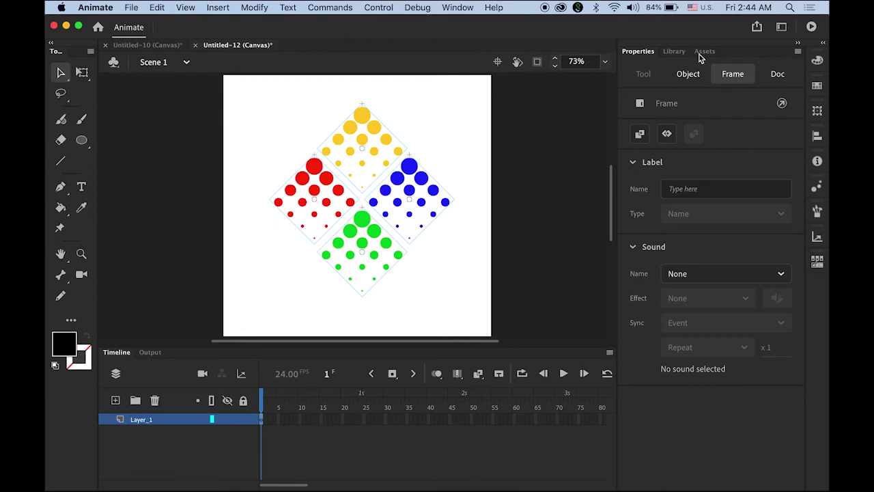
click(674, 52)
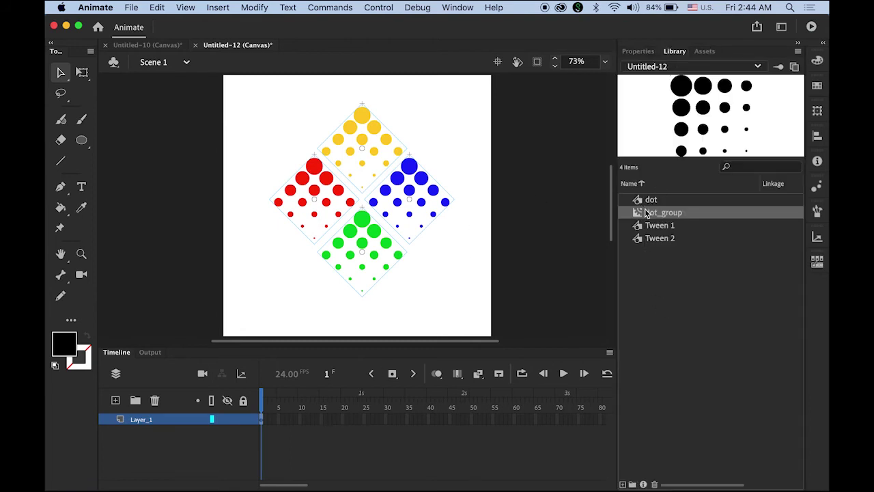
click(572, 230)
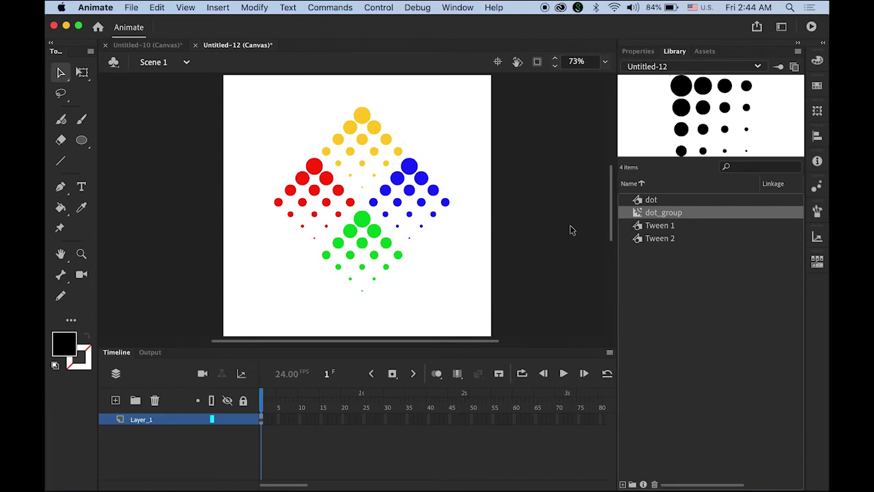
click(685, 274)
click(641, 232)
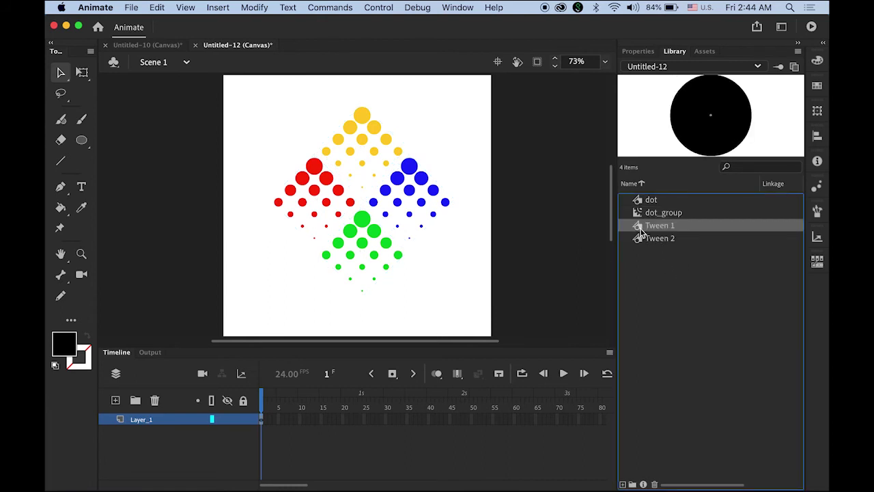
click(642, 240)
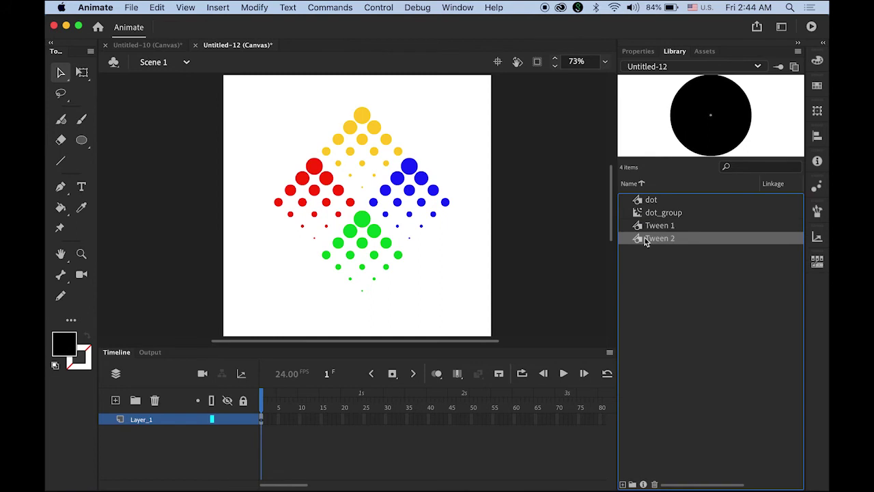
click(641, 227)
click(641, 240)
click(640, 228)
Inside Tween 1, draw a black square beside the circle and give it a locked width of 70.
double_click(640, 229)
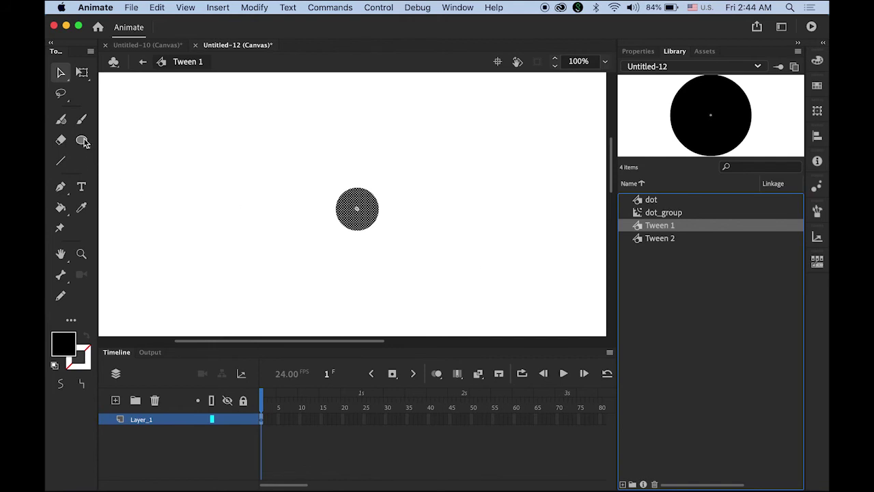
drag(81, 142, 122, 141)
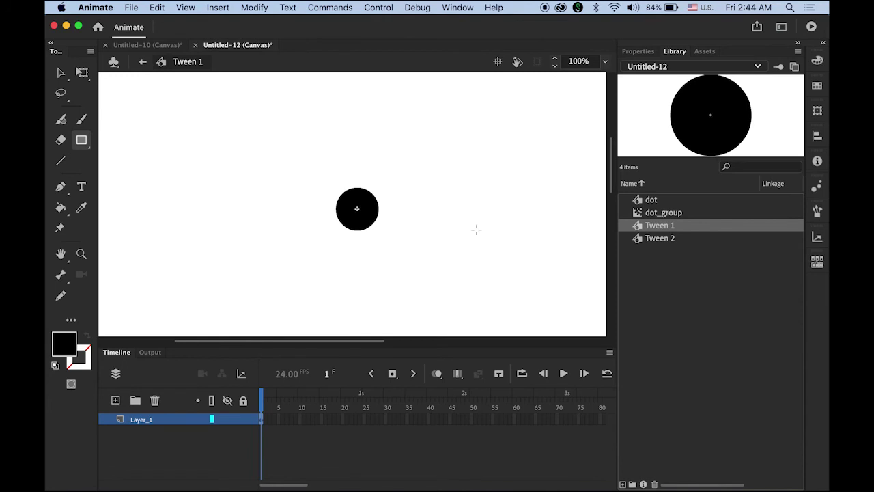
drag(448, 205, 484, 231)
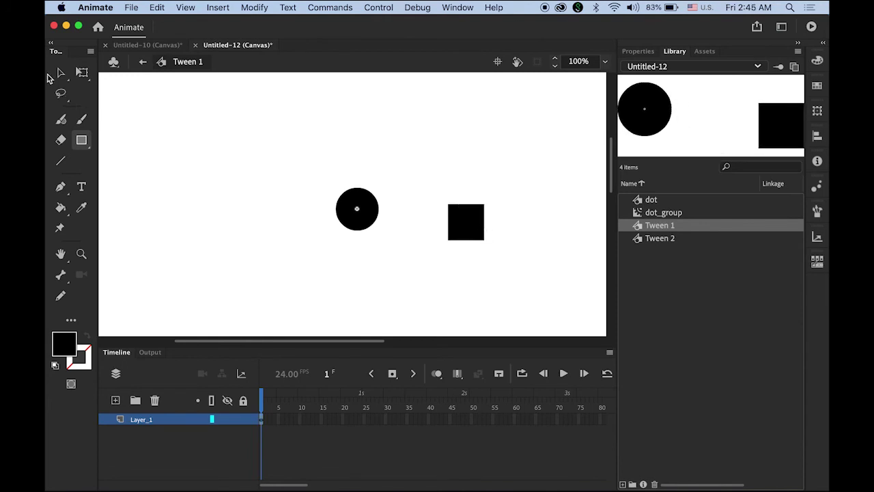
click(60, 73)
click(638, 51)
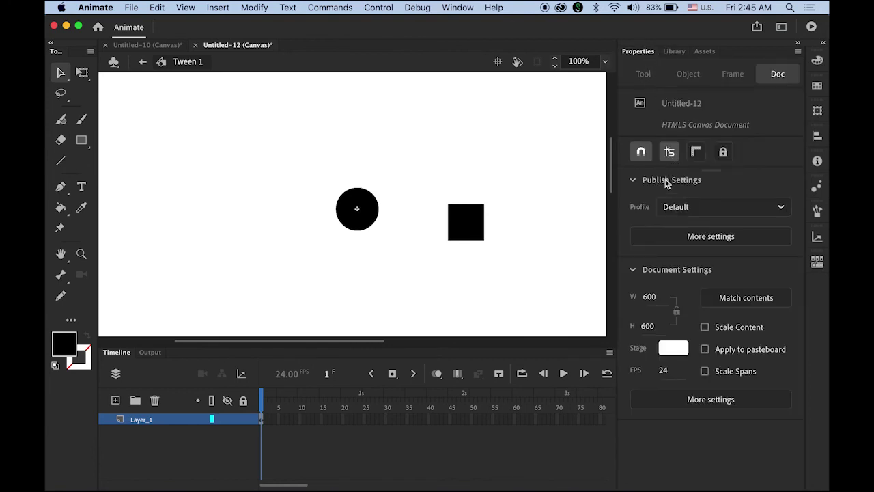
click(477, 224)
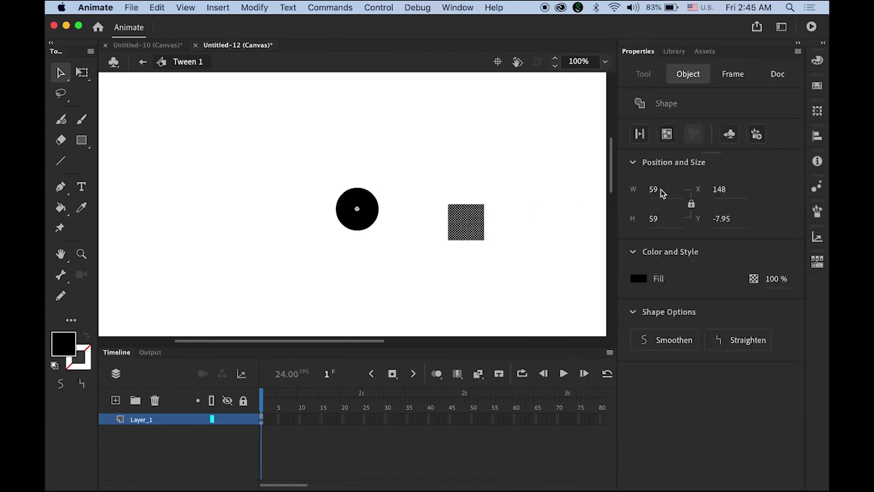
click(687, 201)
text(70)
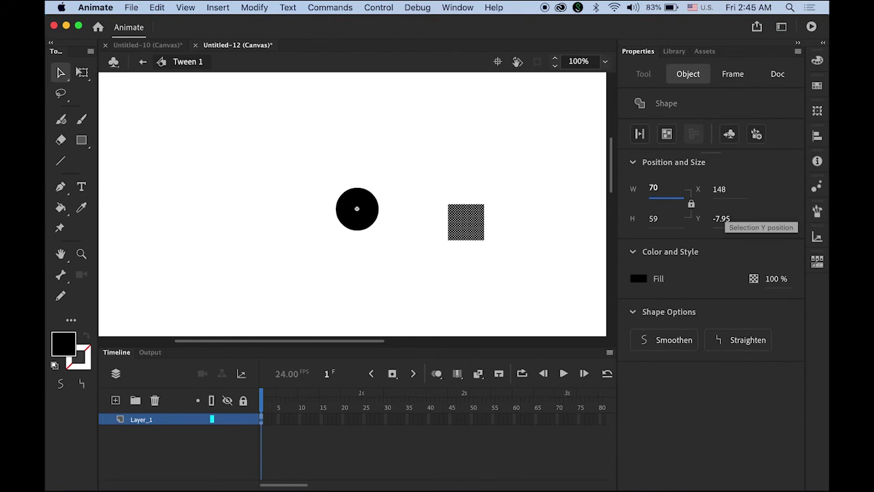
key(Return)
Delete the circle and move the square to the stage centre.
click(440, 269)
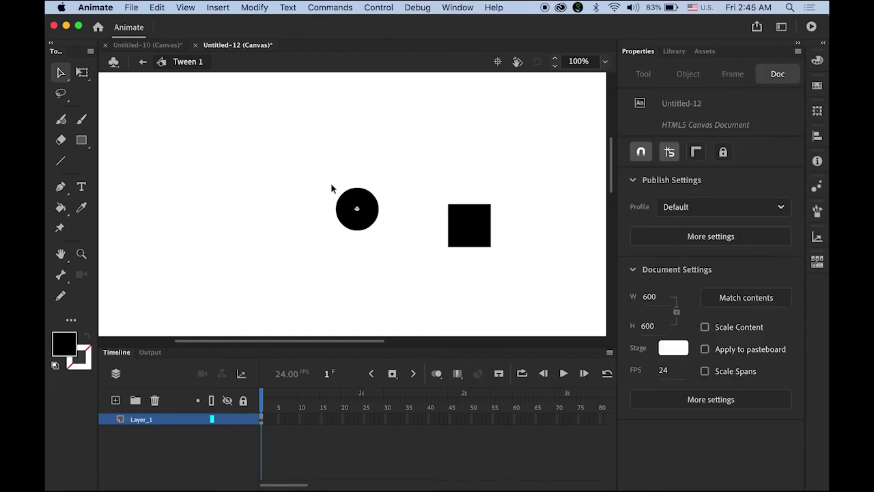
drag(331, 188, 409, 248)
key(Delete)
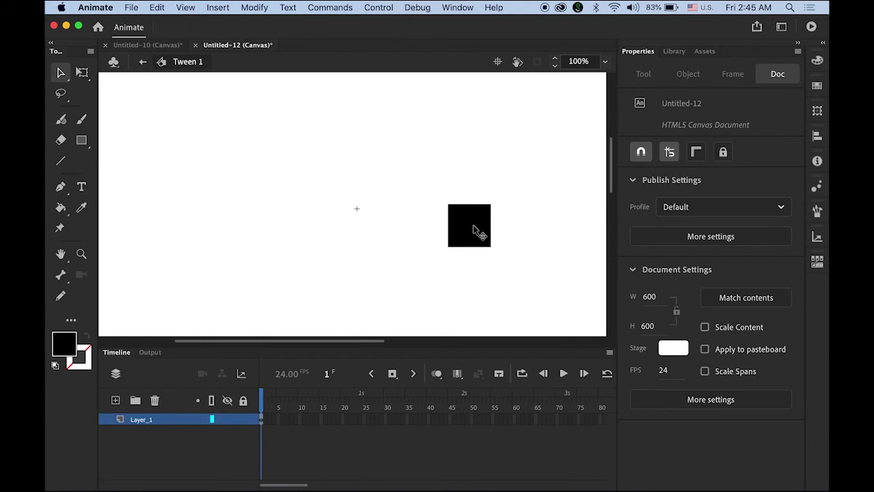
drag(473, 225, 362, 219)
click(534, 285)
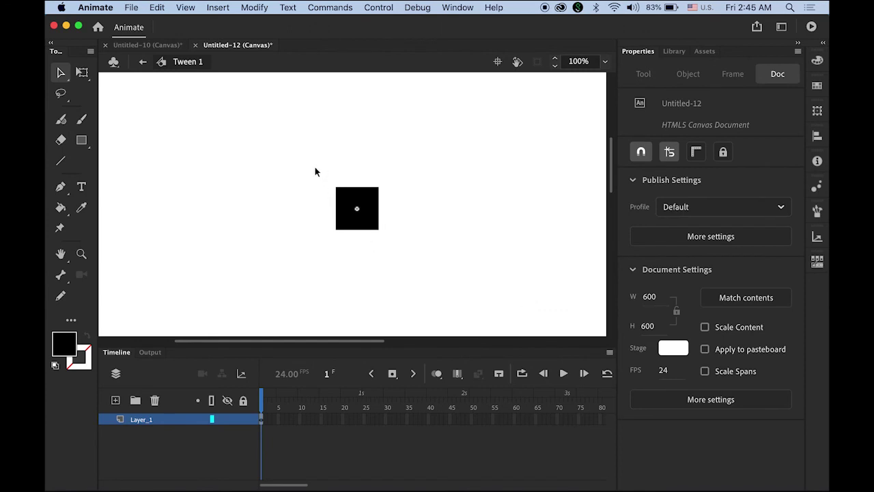
Copy the black square from Tween 1.
click(675, 53)
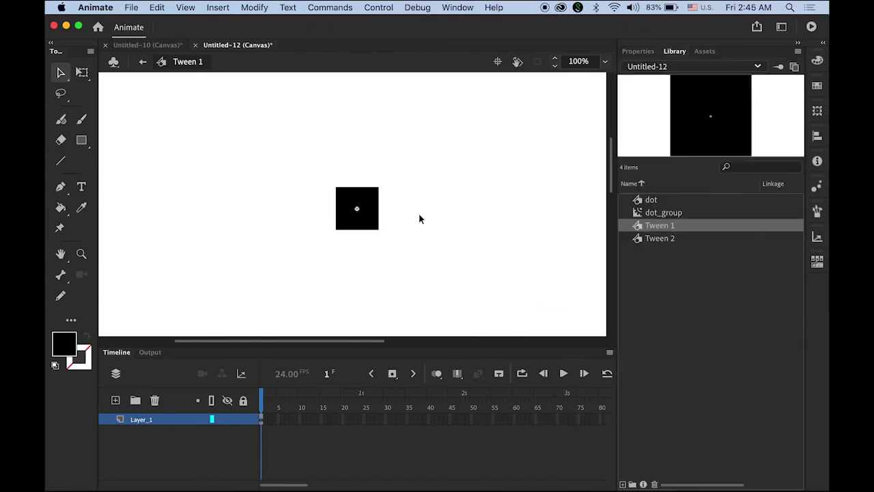
drag(305, 161, 435, 269)
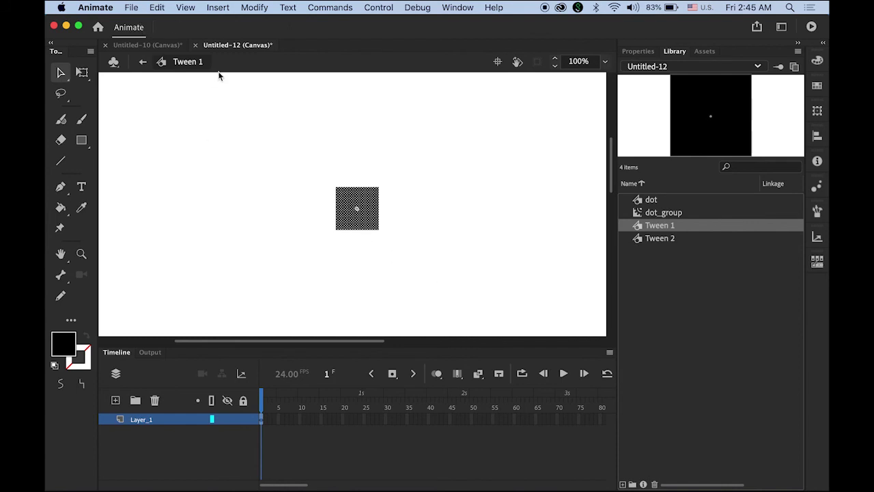
click(165, 10)
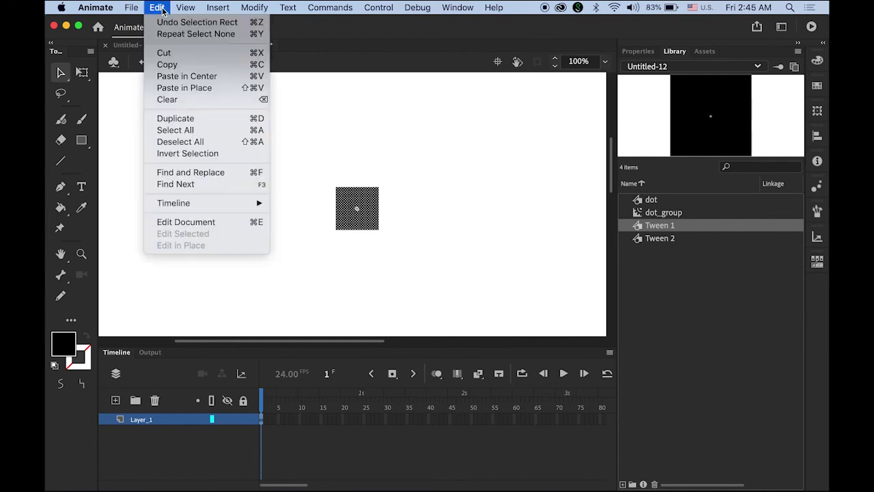
click(168, 64)
click(547, 191)
Replace Tween 2's circle with the square pasted in place, then return to Scene 1.
click(641, 240)
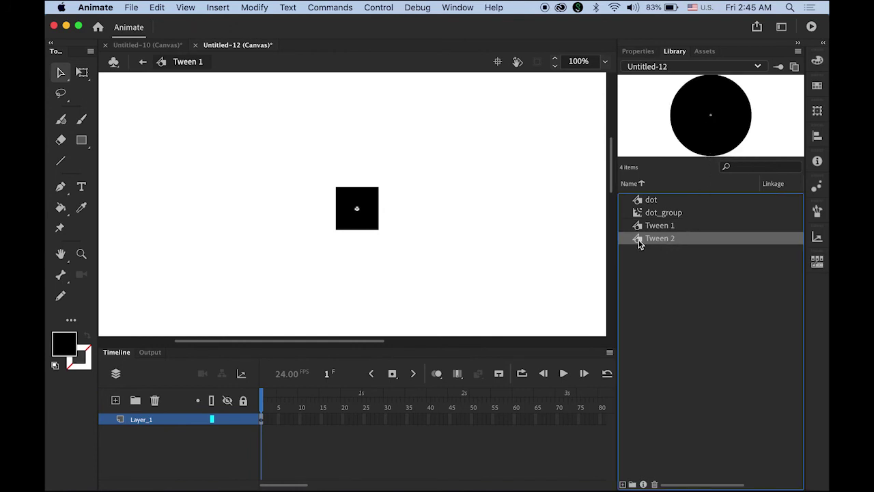
double_click(639, 240)
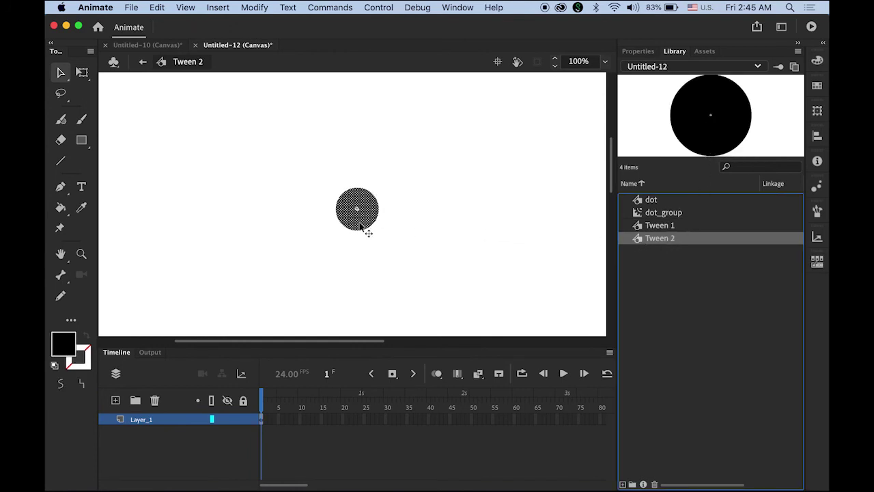
key(Delete)
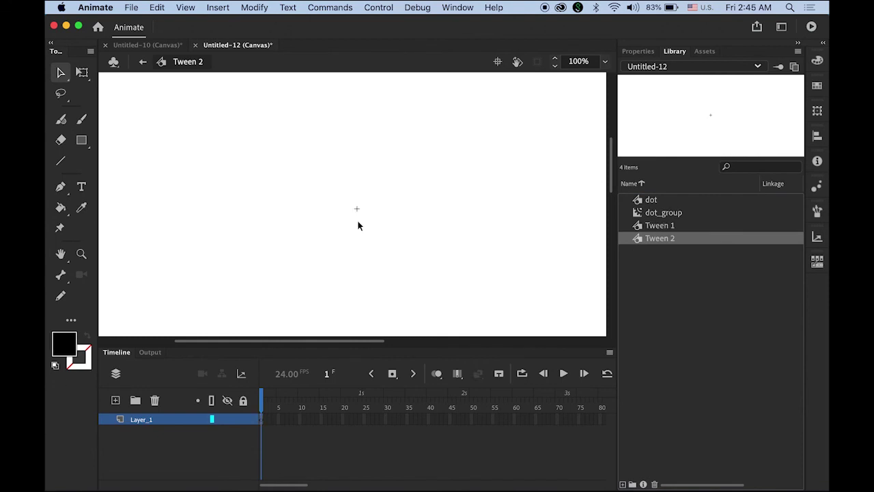
click(158, 9)
click(177, 88)
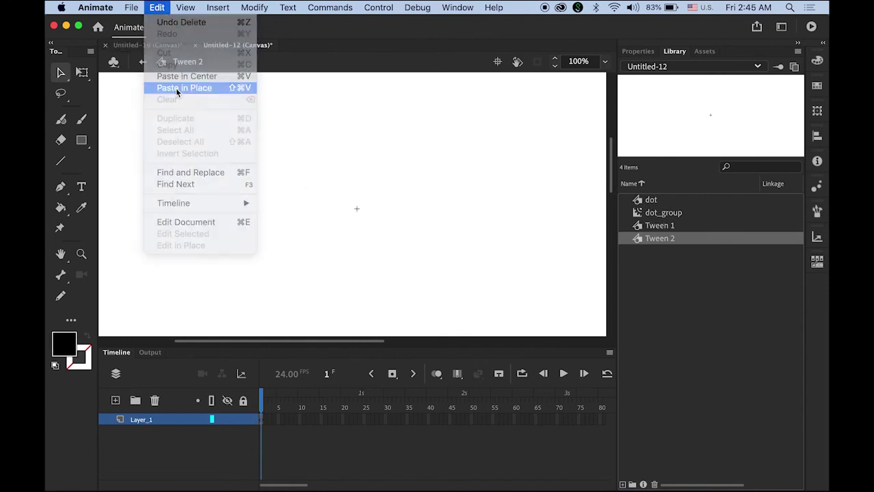
click(571, 248)
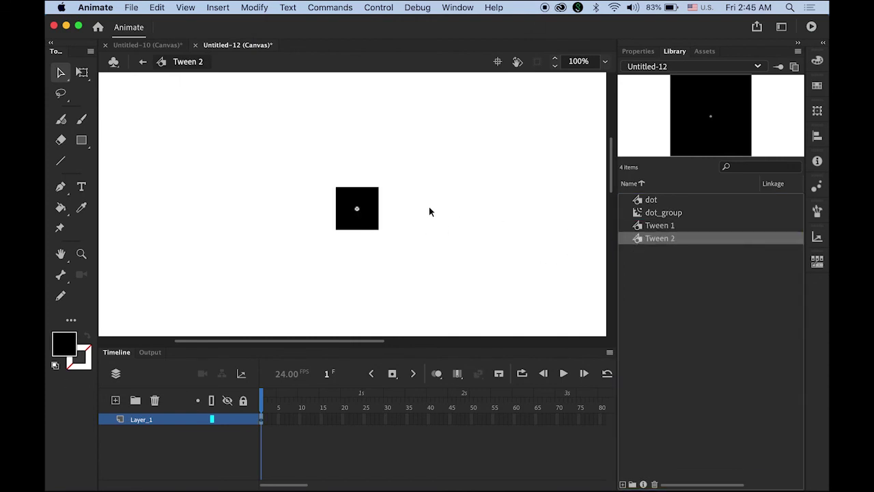
click(141, 63)
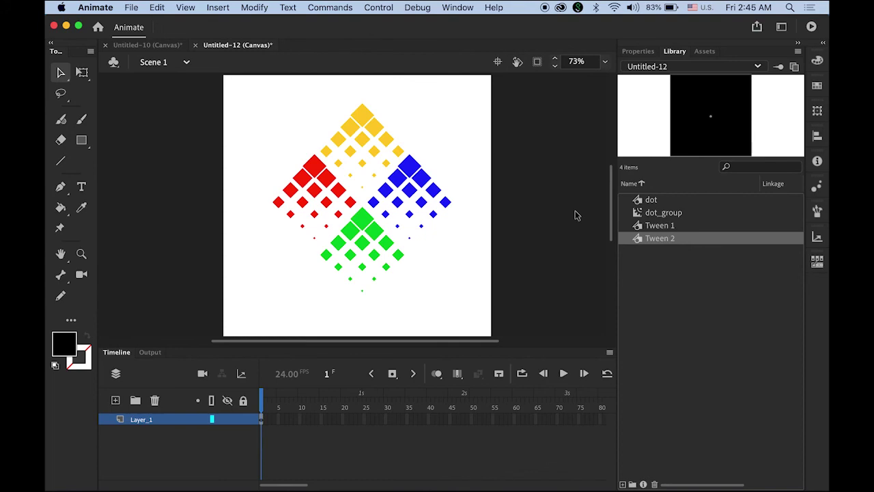
Publish and preview the square-dot diamond in Chrome, then return to Animate.
key(super+Return)
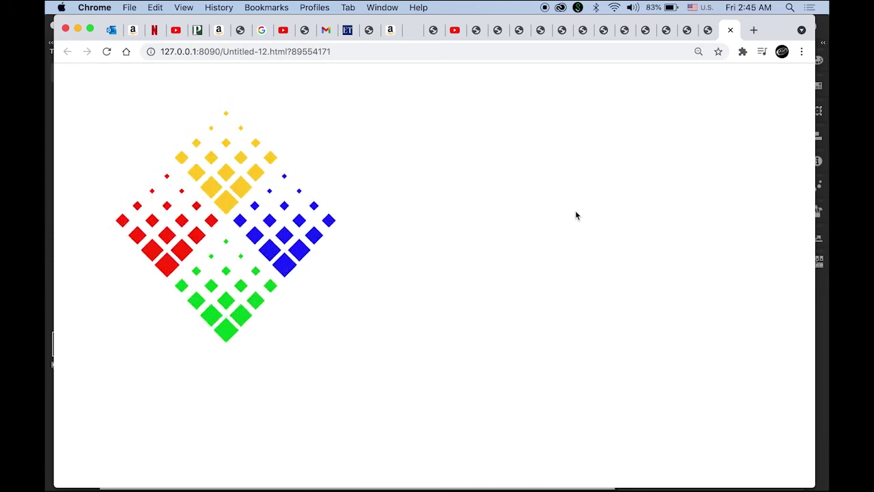
click(823, 305)
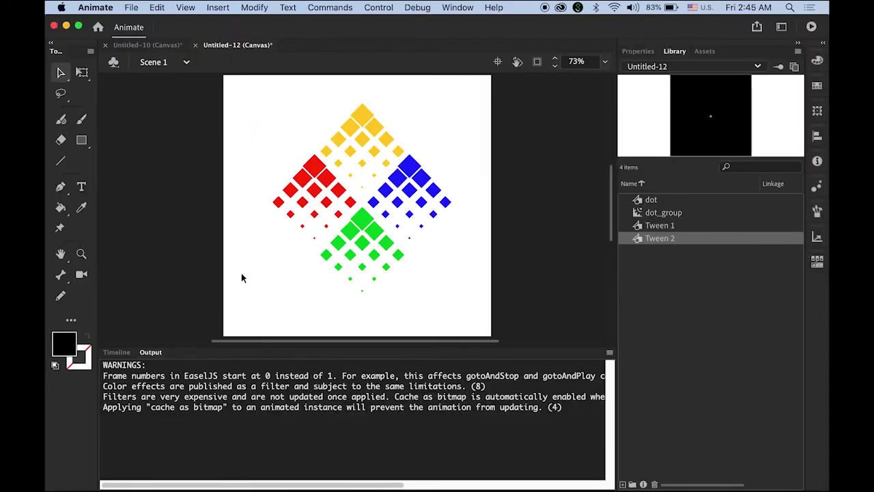
Show the Timeline instead of the warnings and review Tween 1, dot and Tween 2 in the Library.
click(116, 352)
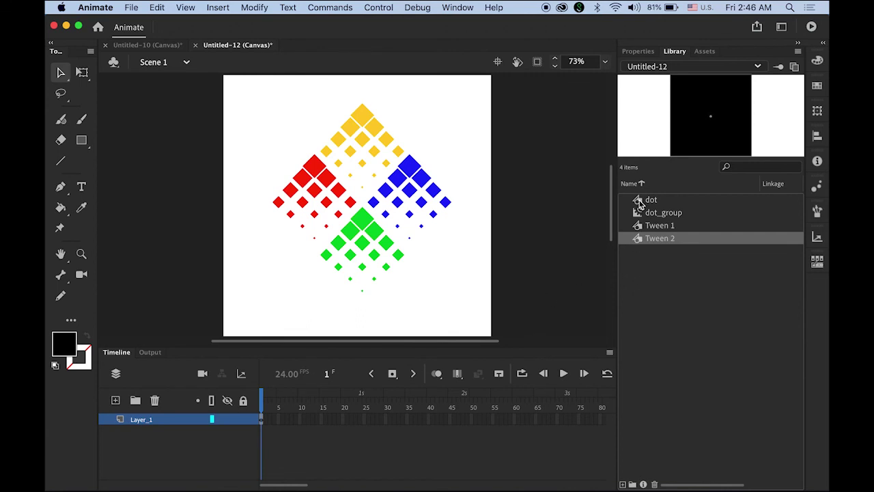
click(637, 228)
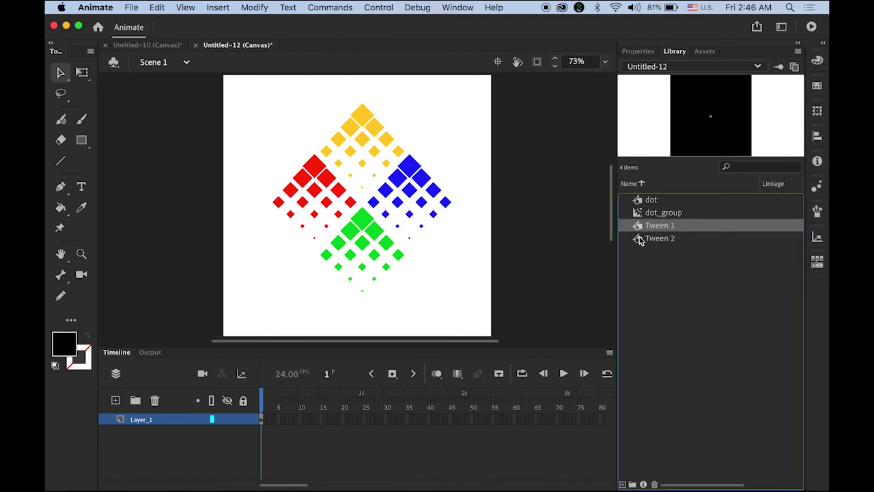
click(636, 202)
click(639, 229)
click(636, 240)
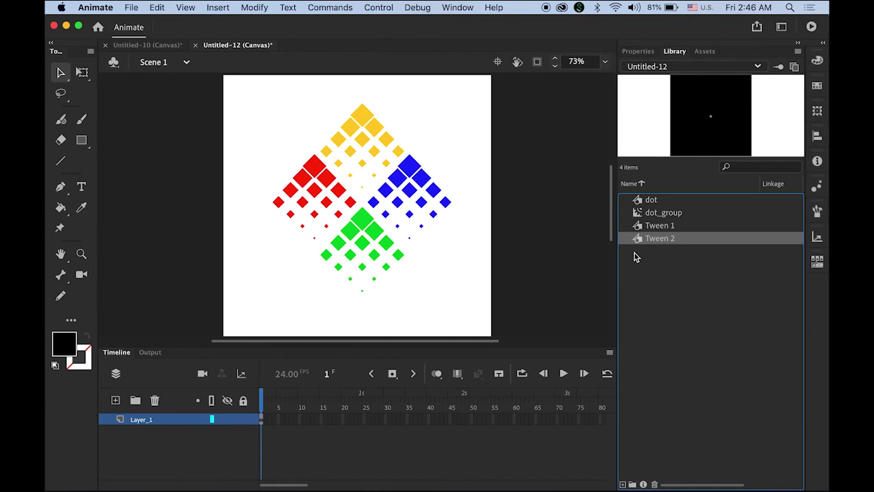
Replace Tween 1's square with a black letter T centred on the stage, and select it.
double_click(639, 225)
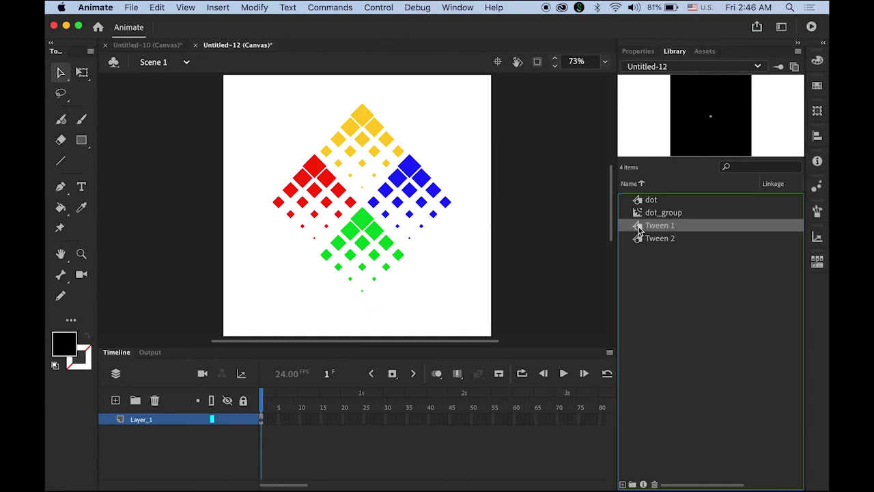
click(362, 227)
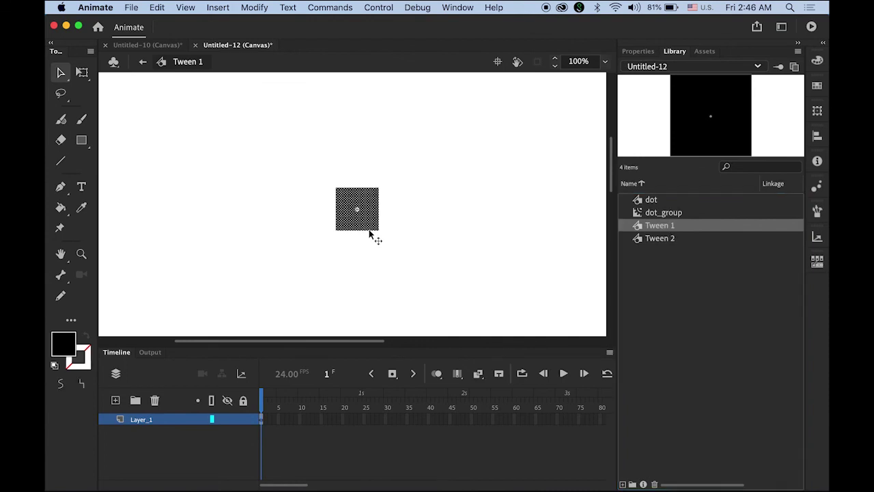
key(Delete)
click(81, 186)
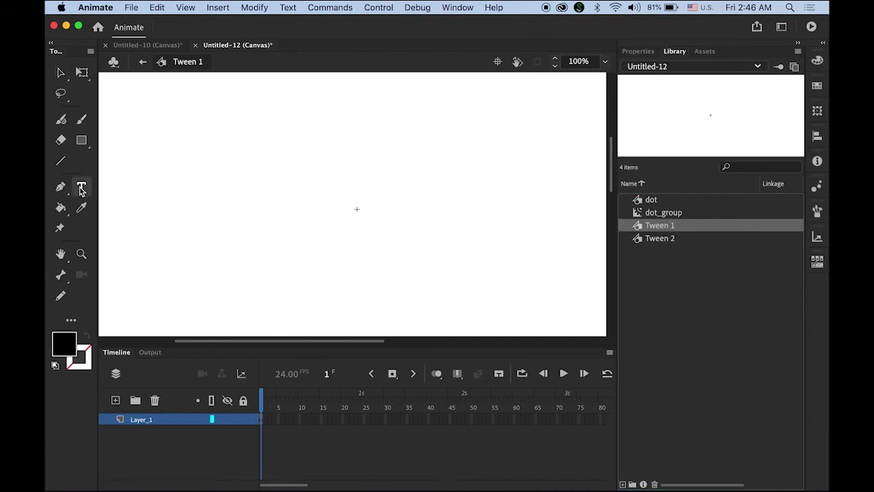
click(343, 227)
text(T)
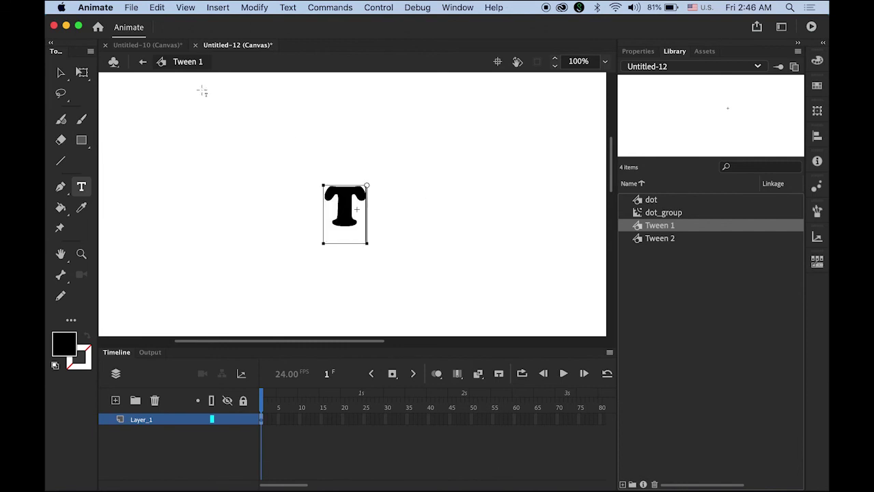
click(60, 71)
drag(347, 221, 356, 226)
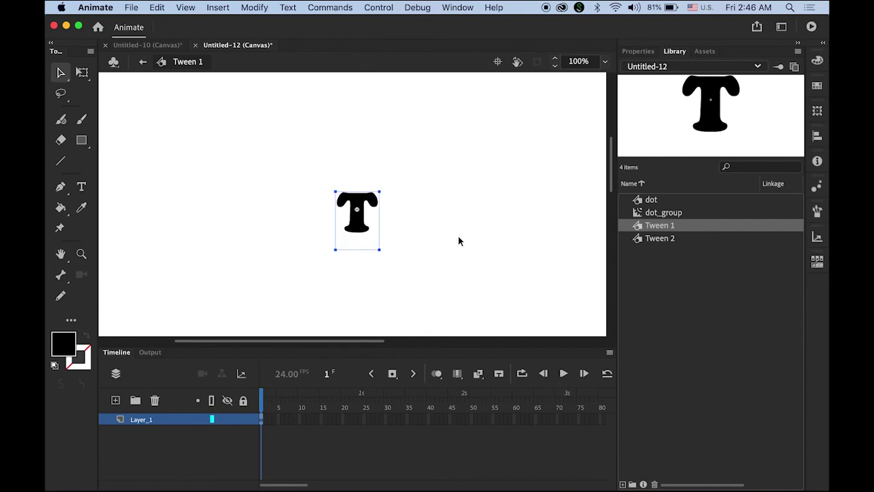
drag(303, 165, 465, 305)
In Tween 2, delete the square and paste the T in place.
click(638, 240)
double_click(638, 240)
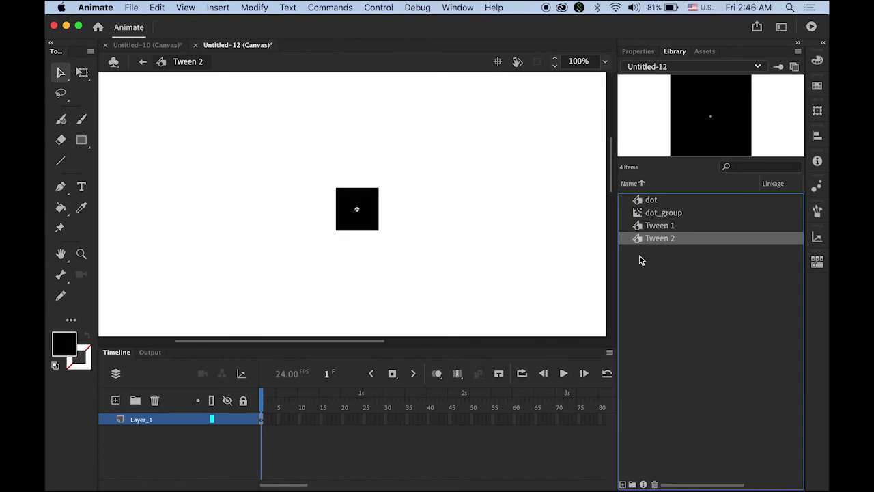
click(370, 228)
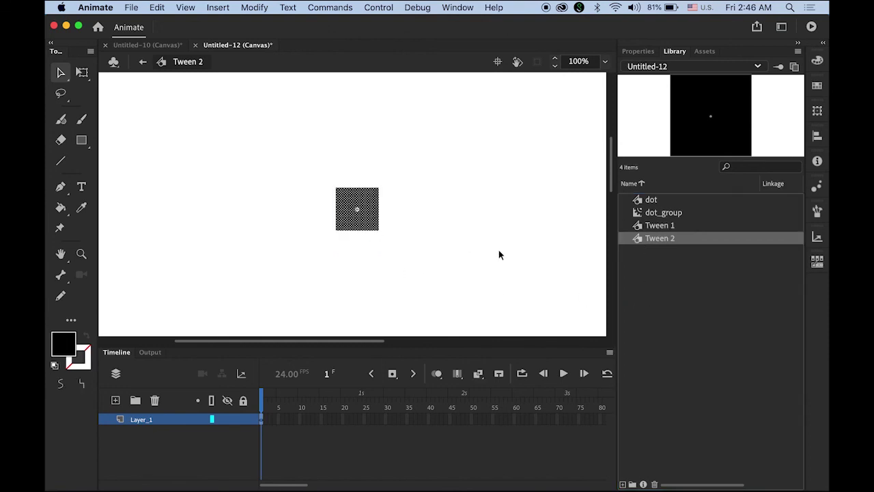
key(Delete)
click(157, 7)
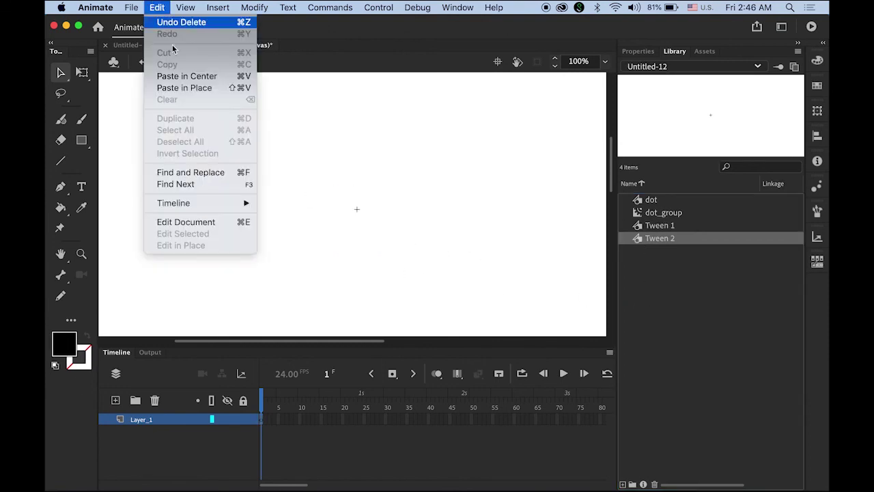
click(195, 89)
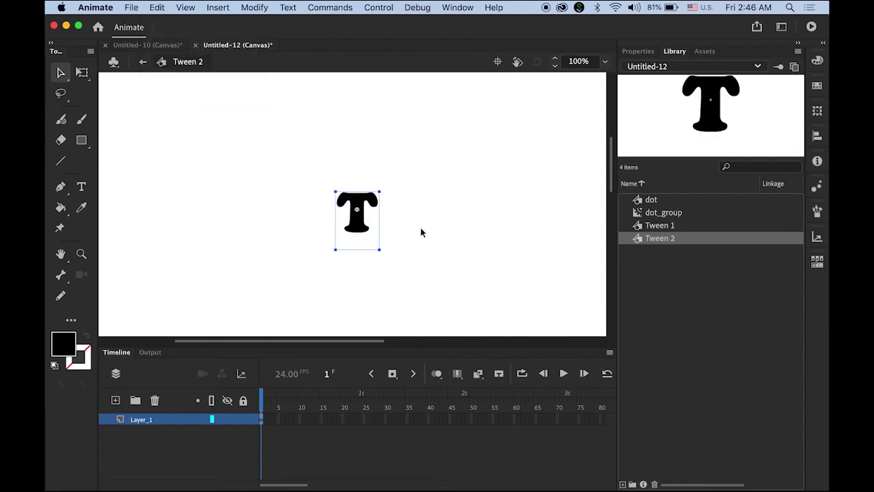
click(466, 234)
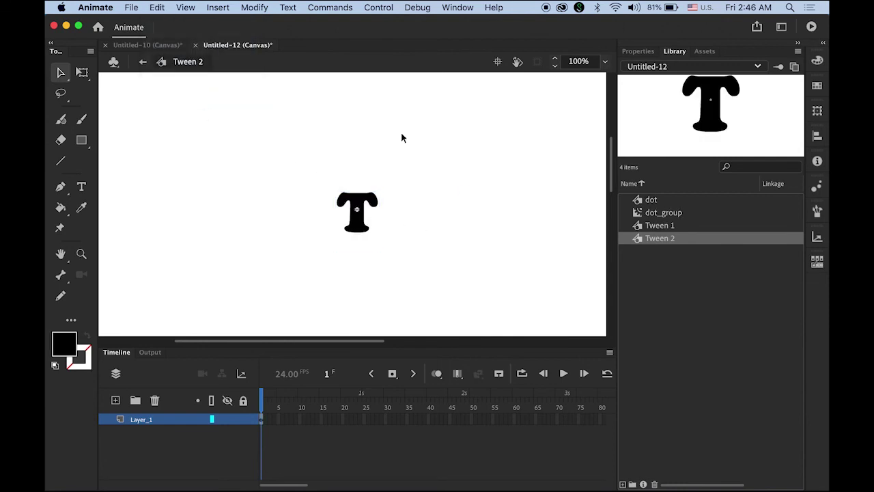
Go back to Scene 1 and publish the T-letter diamond for a browser preview.
click(142, 62)
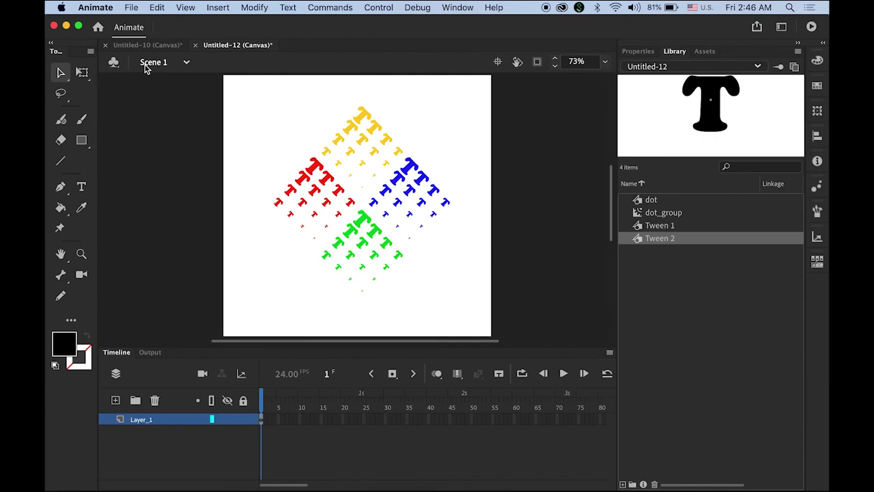
key(super+Return)
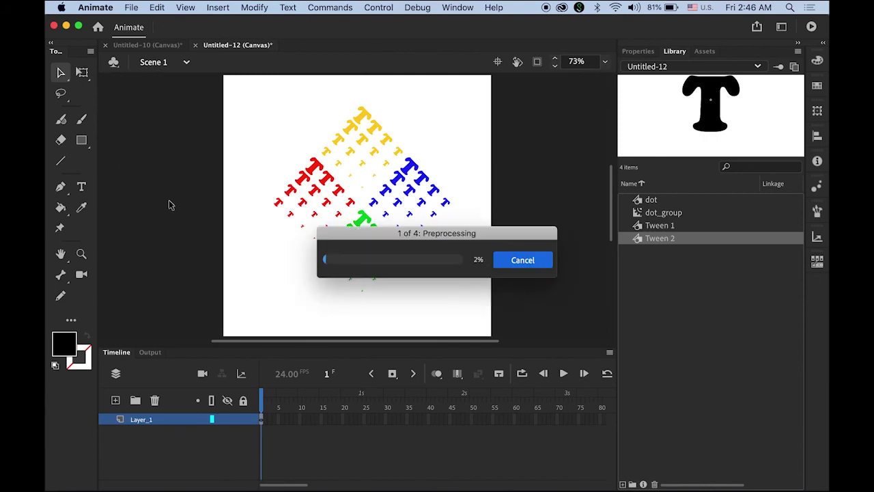